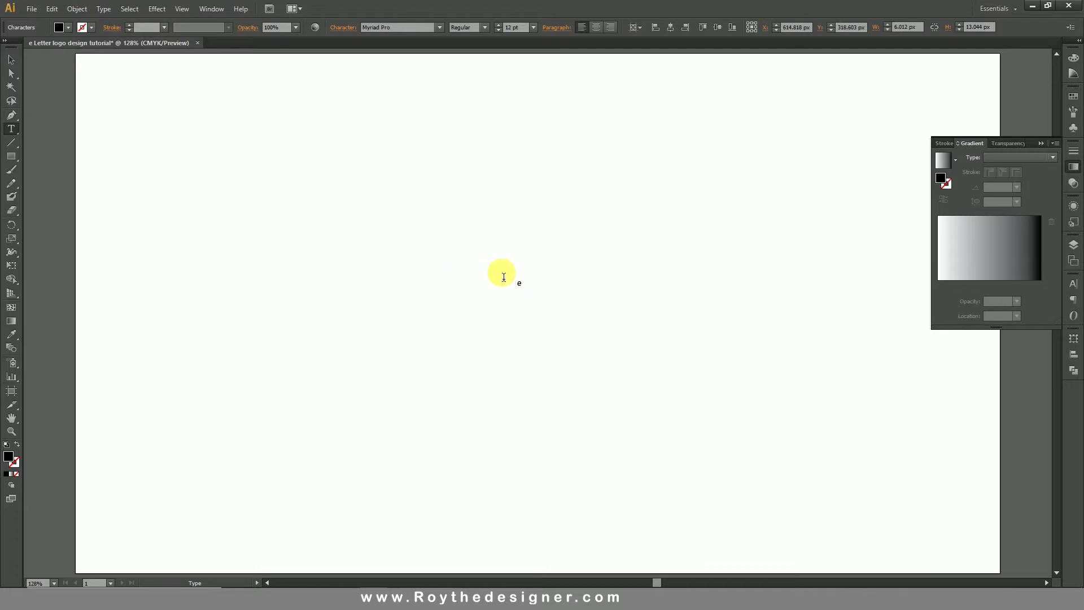
- Set the letter e to 72 pt and scale it up to about 406 pt, using the Quixley LET Plain-1.0 font
drag(523, 289, 497, 284)
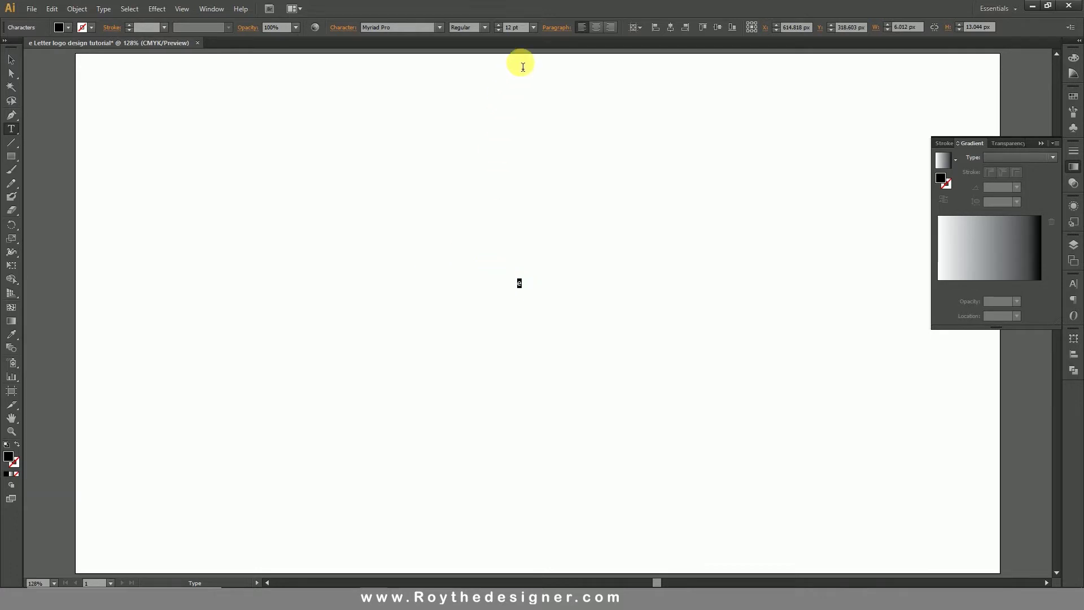
click(533, 27)
click(547, 228)
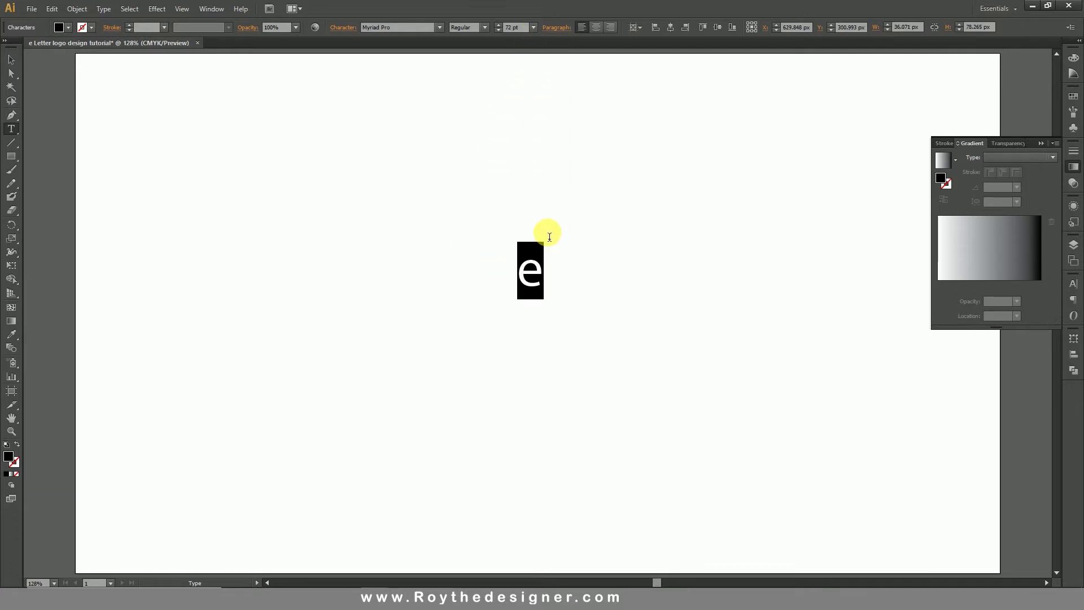
click(12, 59)
drag(544, 243, 641, 126)
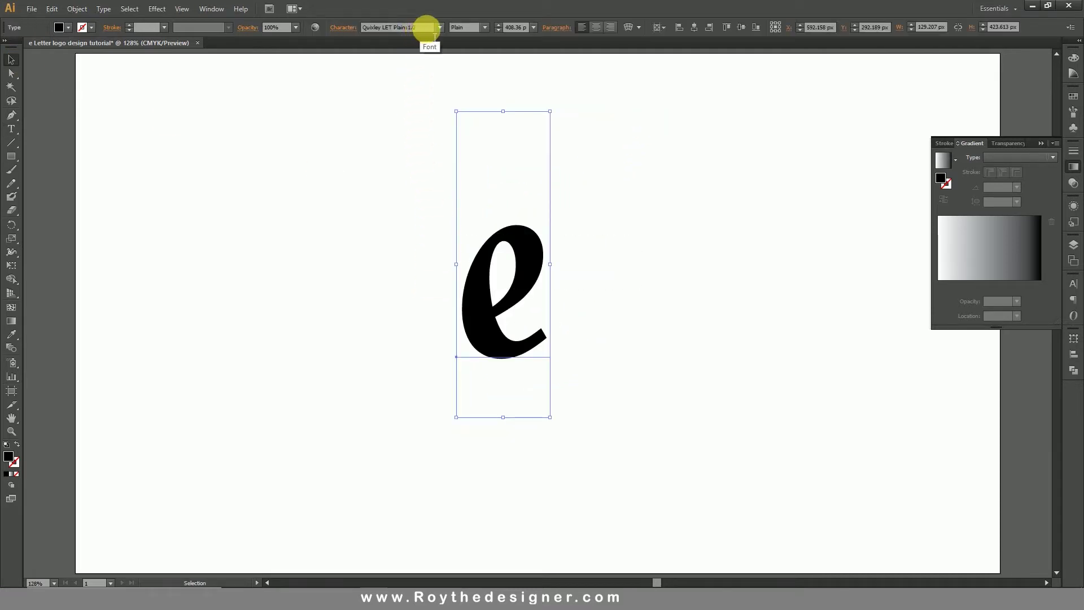
- Expand the letter e into outlines with both Object and Fill included
click(84, 12)
click(110, 128)
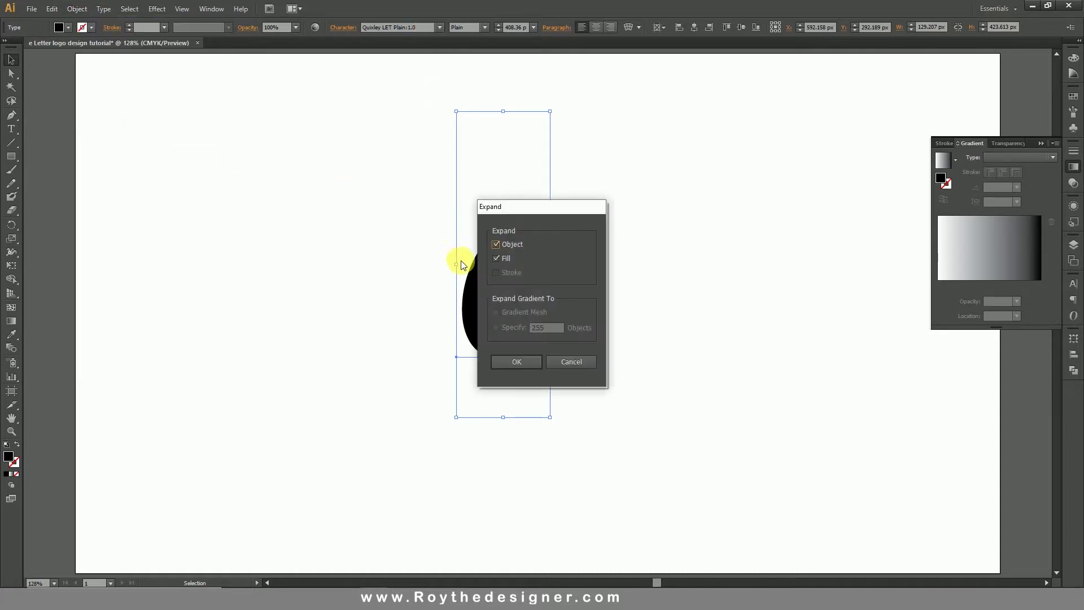
click(519, 361)
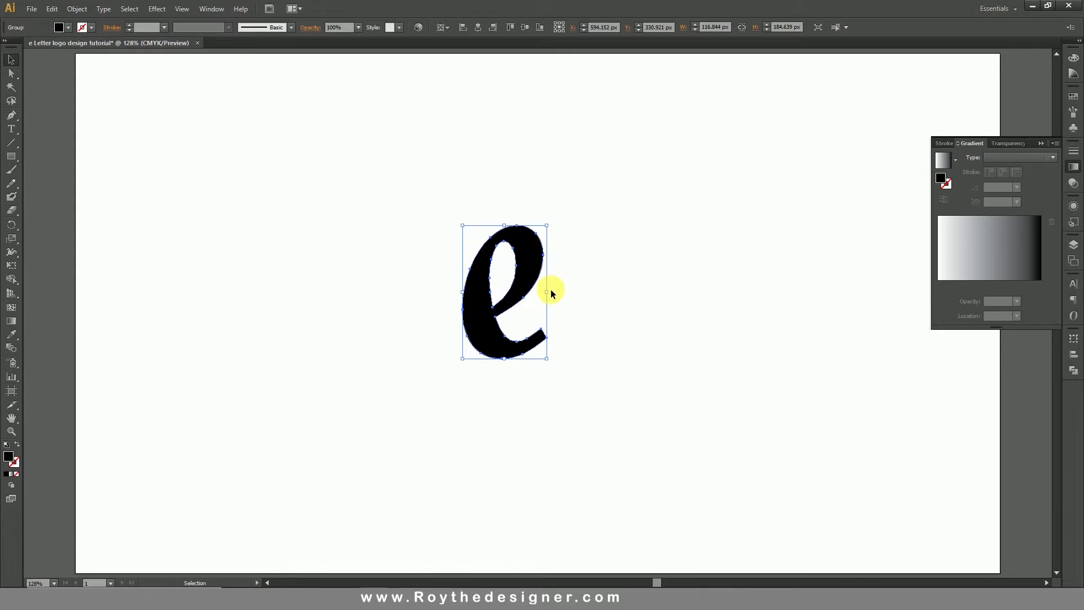
- Scale the outlined letter up proportionally from its center to about 278 by 439 px and keep it selected
drag(548, 293, 606, 288)
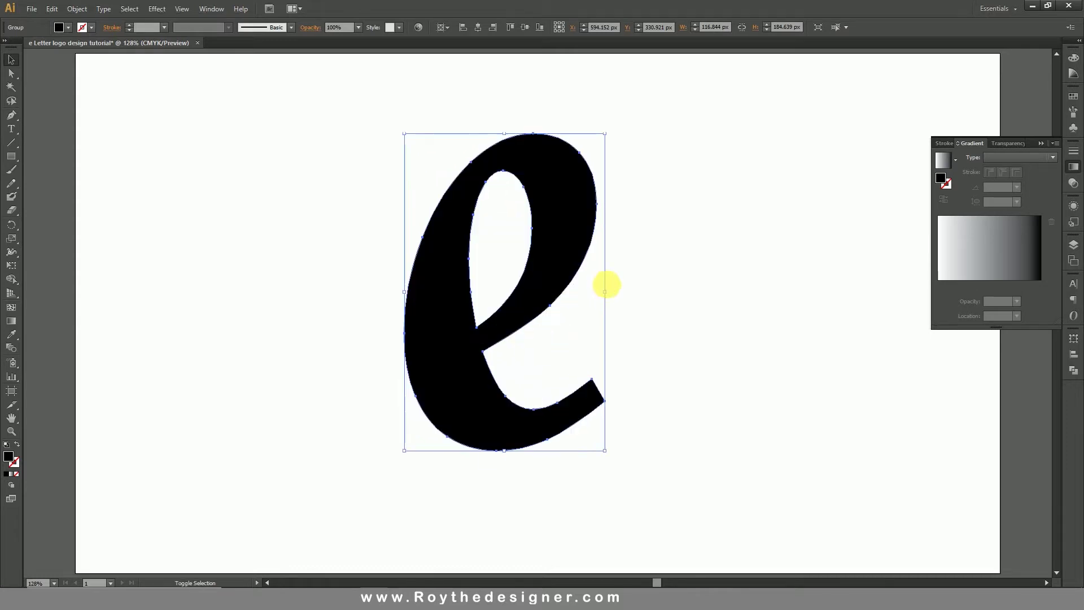
click(653, 301)
drag(662, 227, 391, 326)
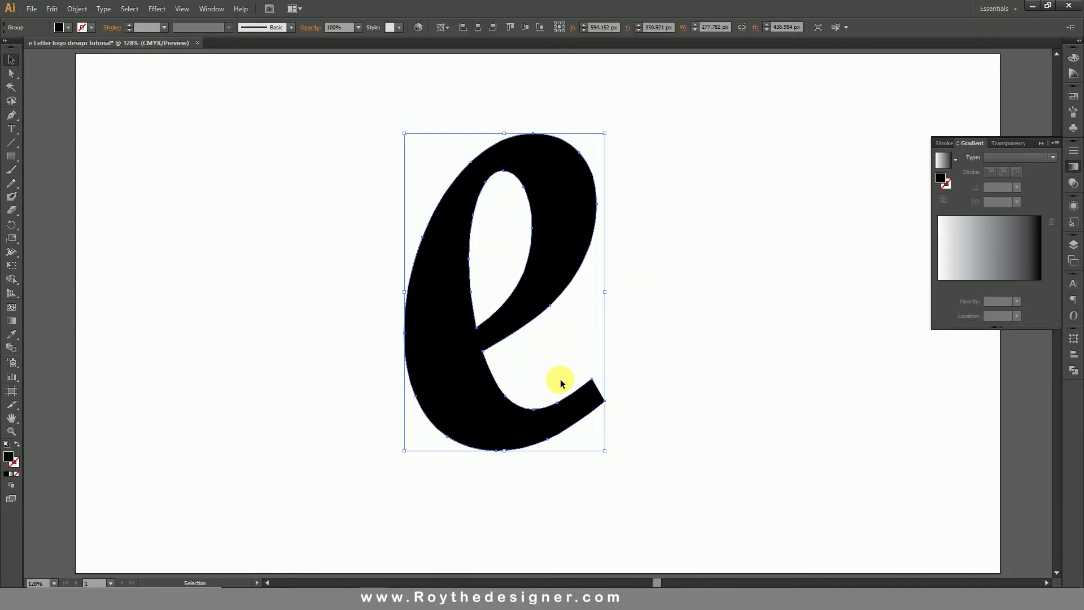
- Remove the anchor points along the lower outer edge of the letter's tail so it tapers to a point
click(12, 116)
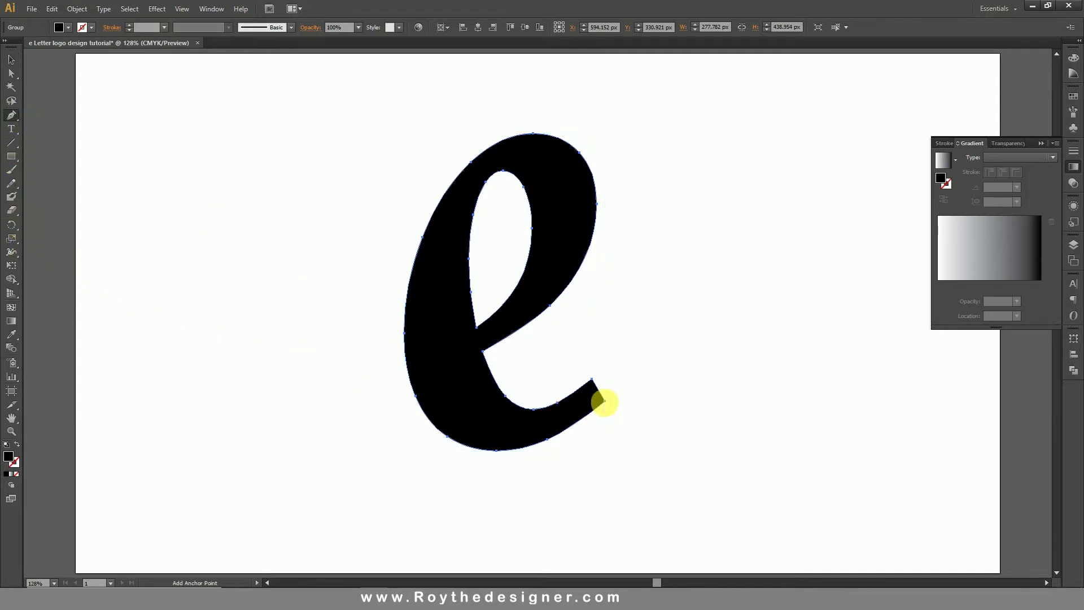
click(606, 403)
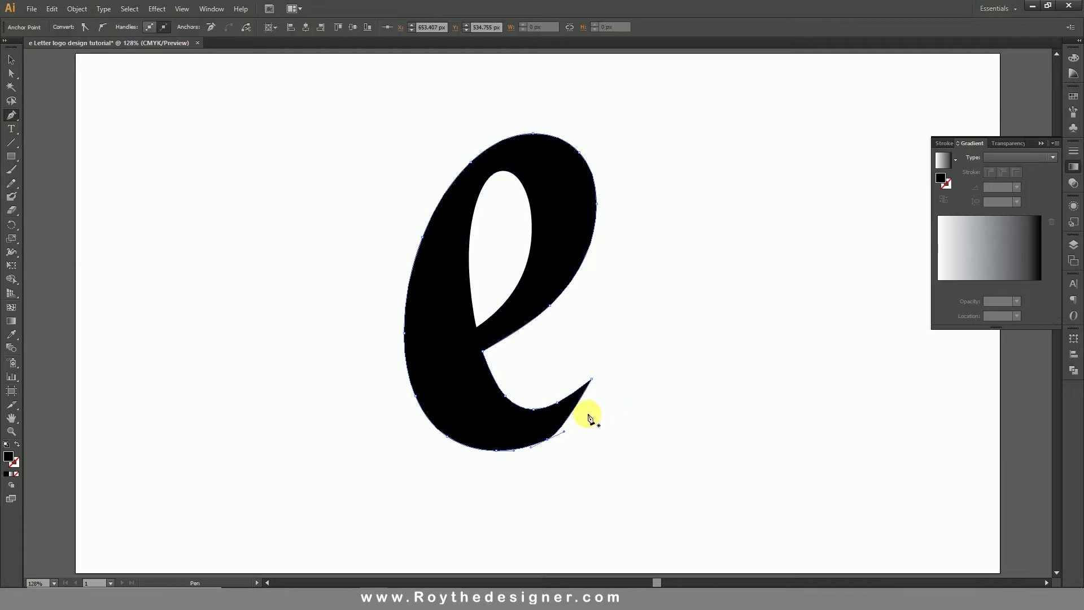
click(550, 444)
drag(375, 317, 685, 489)
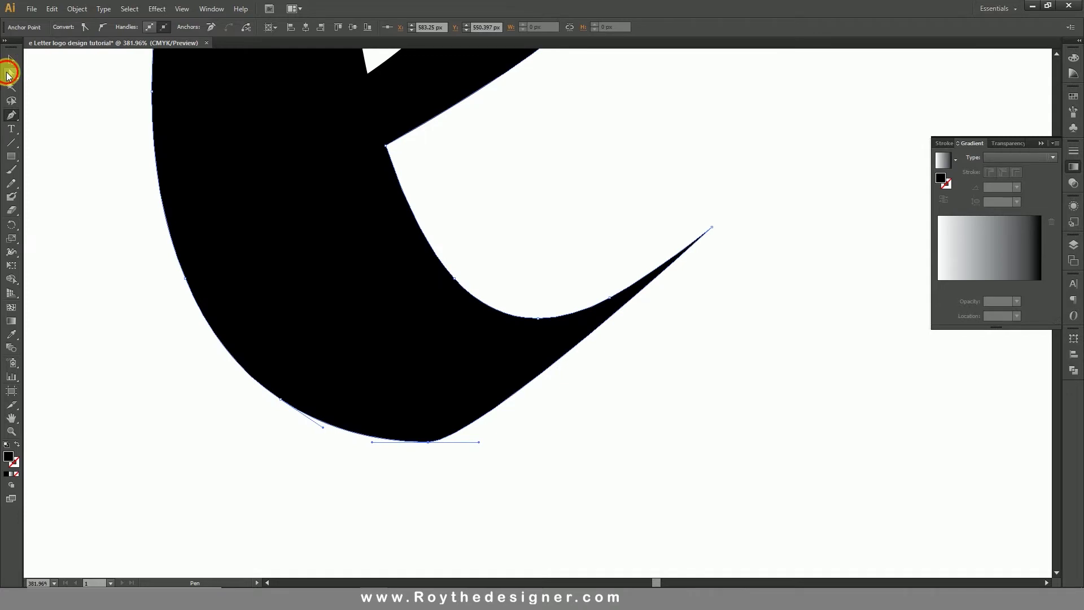
- Extend the direction handle of the letter's bottom anchor point to round the tail's lower curve
click(9, 74)
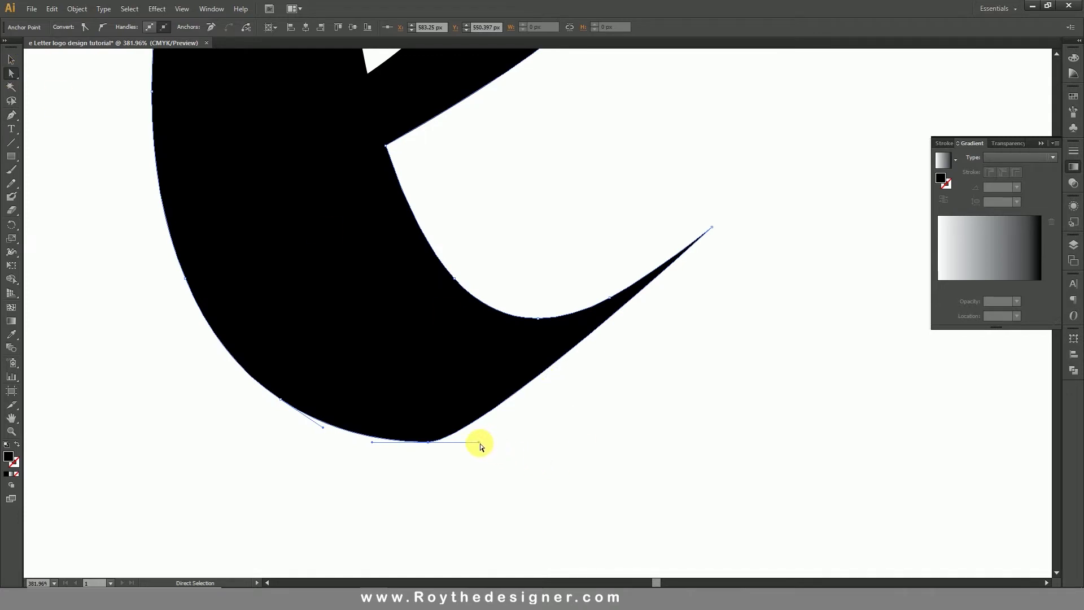
drag(480, 443, 617, 448)
ctrl+alt+click(531, 360)
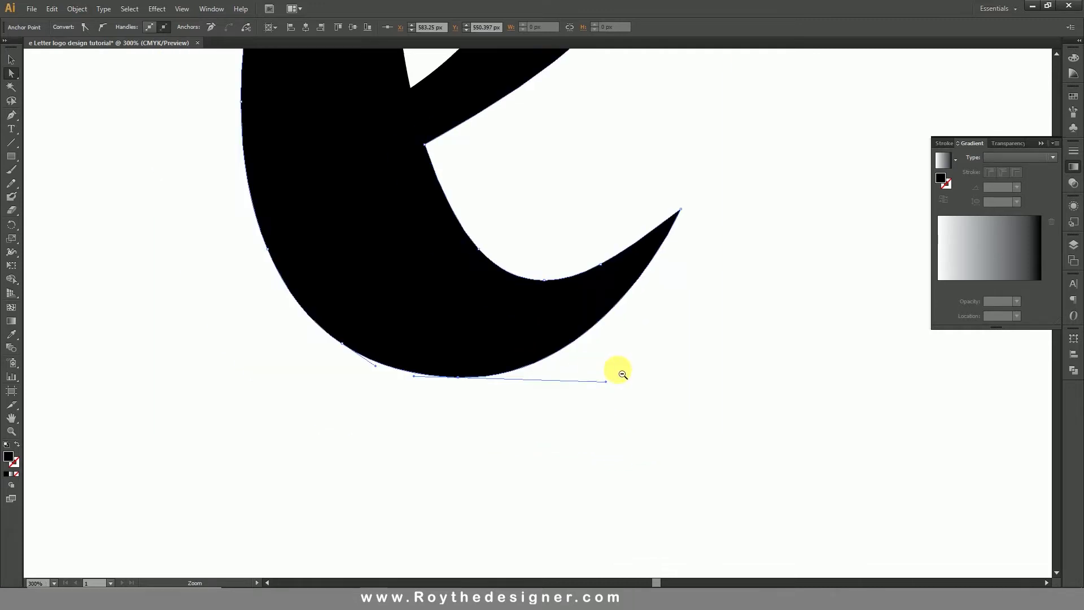
ctrl+alt+click(619, 370)
drag(683, 299, 705, 356)
ctrl+alt+click(601, 355)
drag(659, 436, 668, 457)
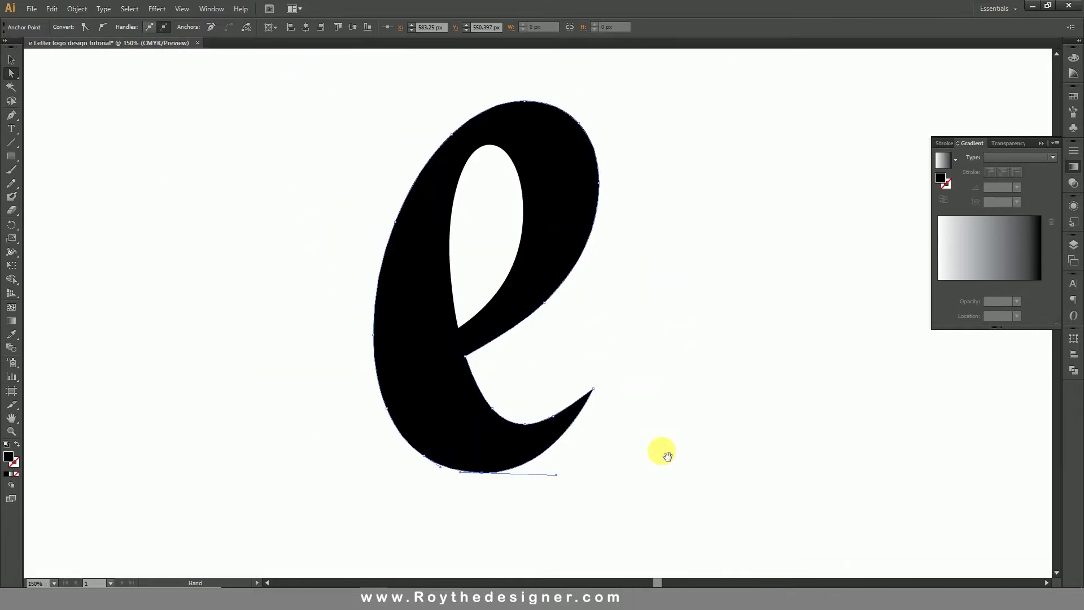
- Scale the whole letter non-proportionally, making it wider and shorter, to about 318 by 374 px
click(11, 60)
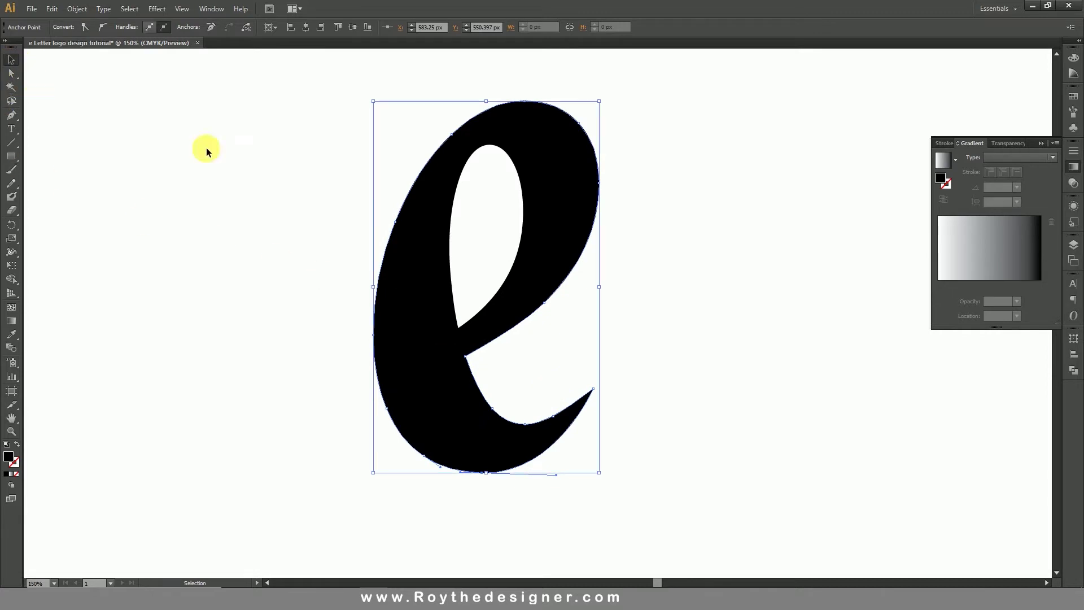
click(627, 313)
click(580, 257)
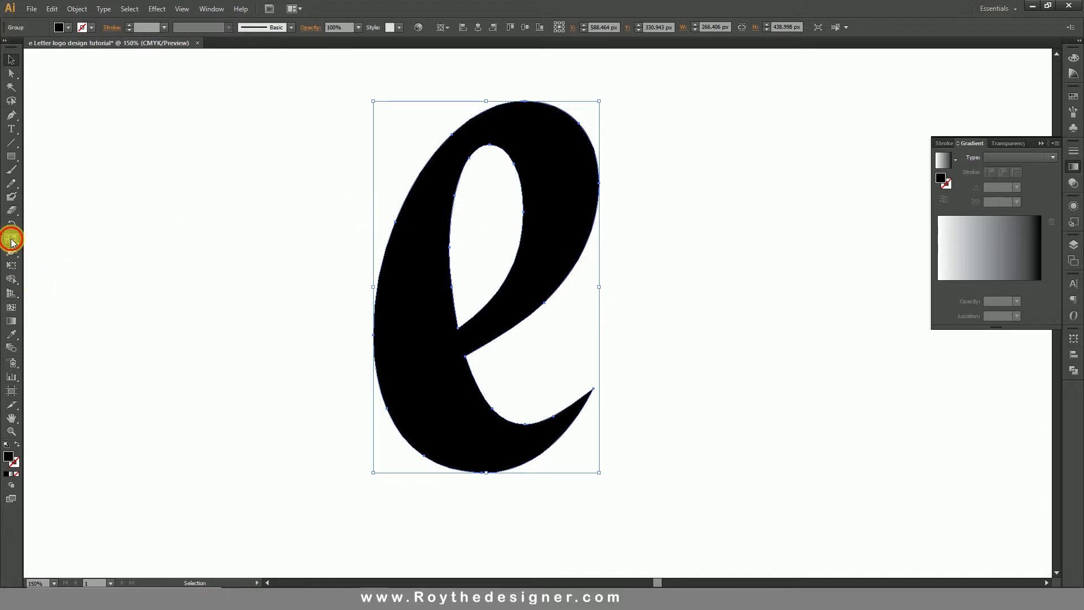
click(11, 240)
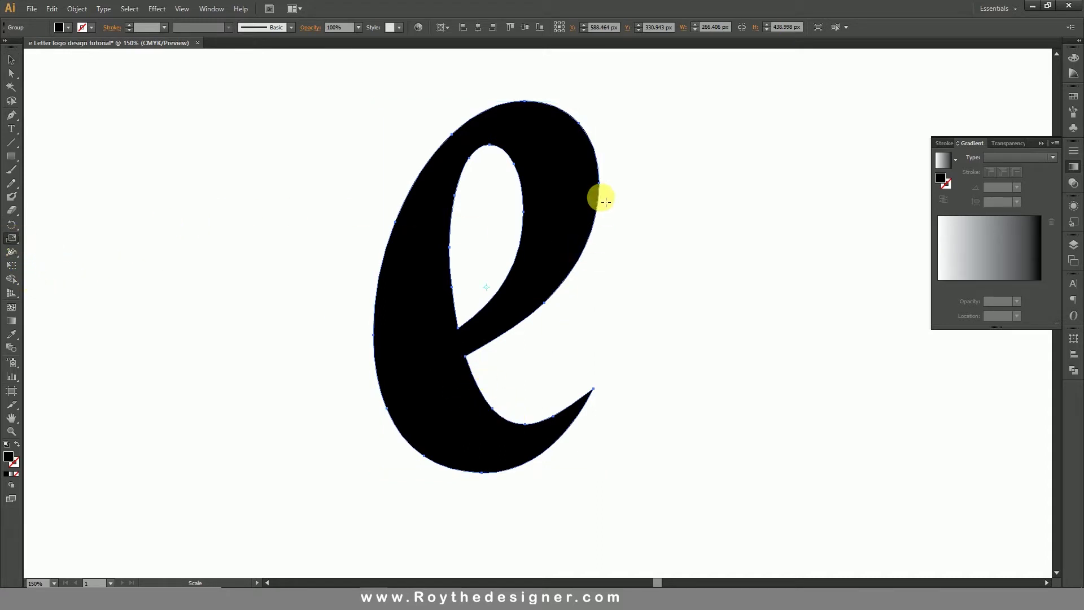
mouse_move(638, 177)
mouse_down()
mouse_move(678, 197)
mouse_move(662, 197)
mouse_move(660, 209)
mouse_move(643, 182)
mouse_move(662, 190)
mouse_move(642, 187)
mouse_move(640, 197)
mouse_up()
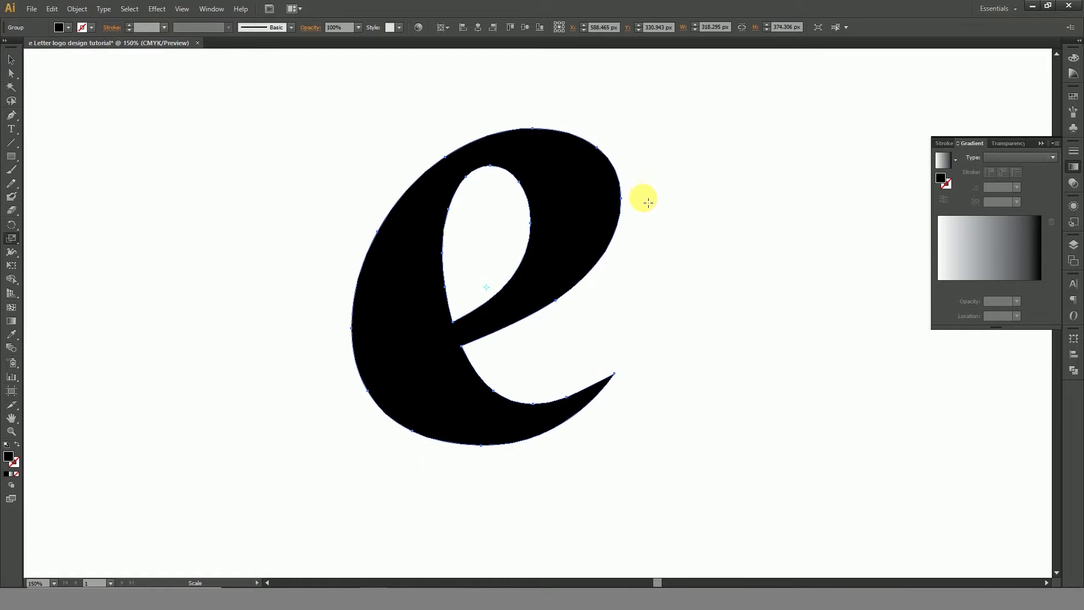
click(12, 59)
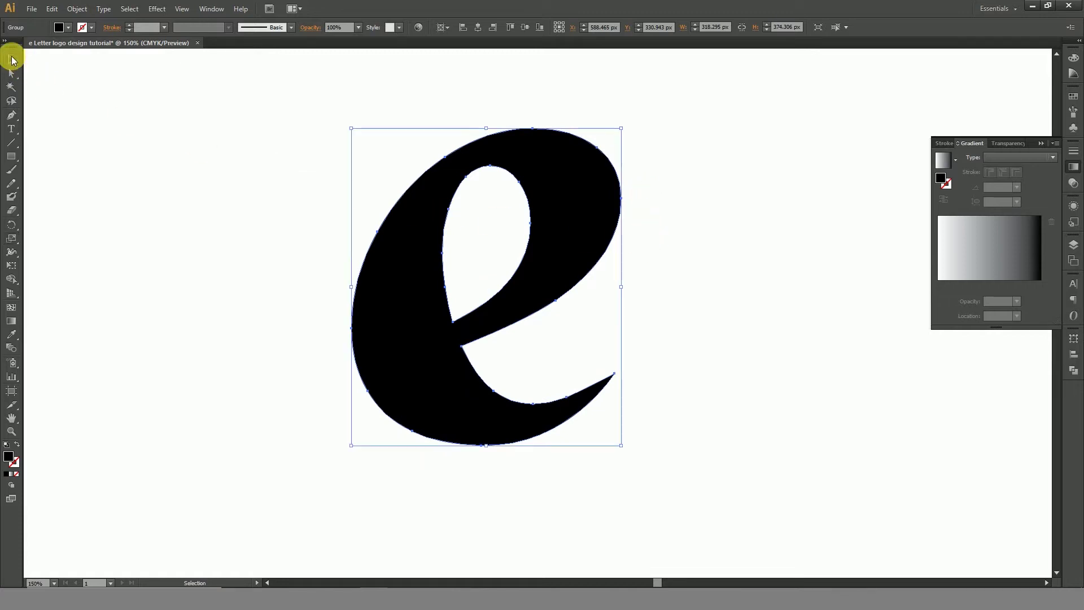
click(646, 242)
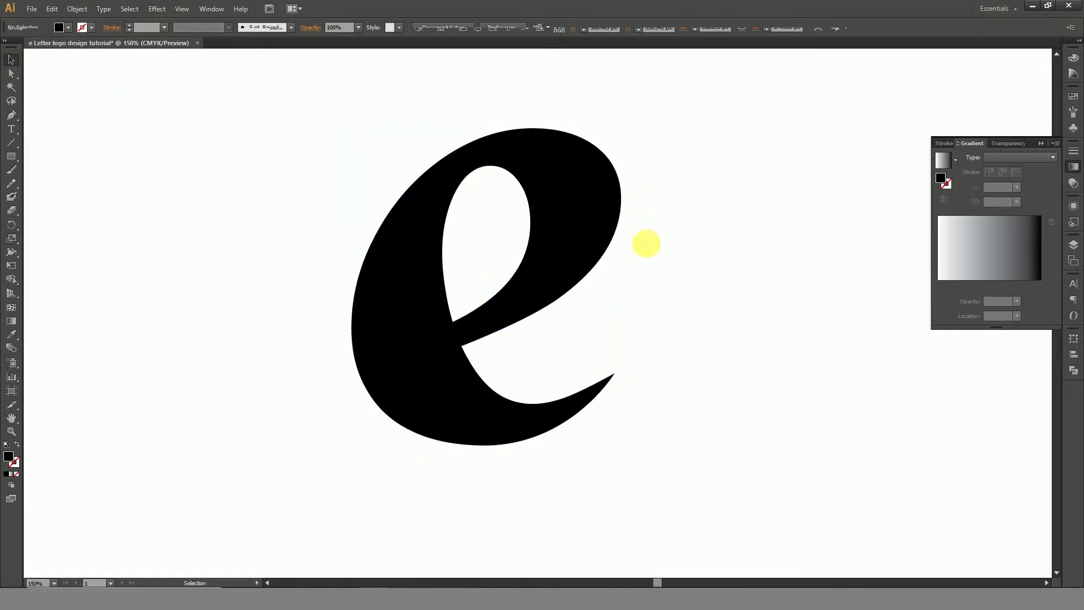
- Fill the letter with the default white-to-black linear gradient and keep it selected
click(540, 242)
click(950, 169)
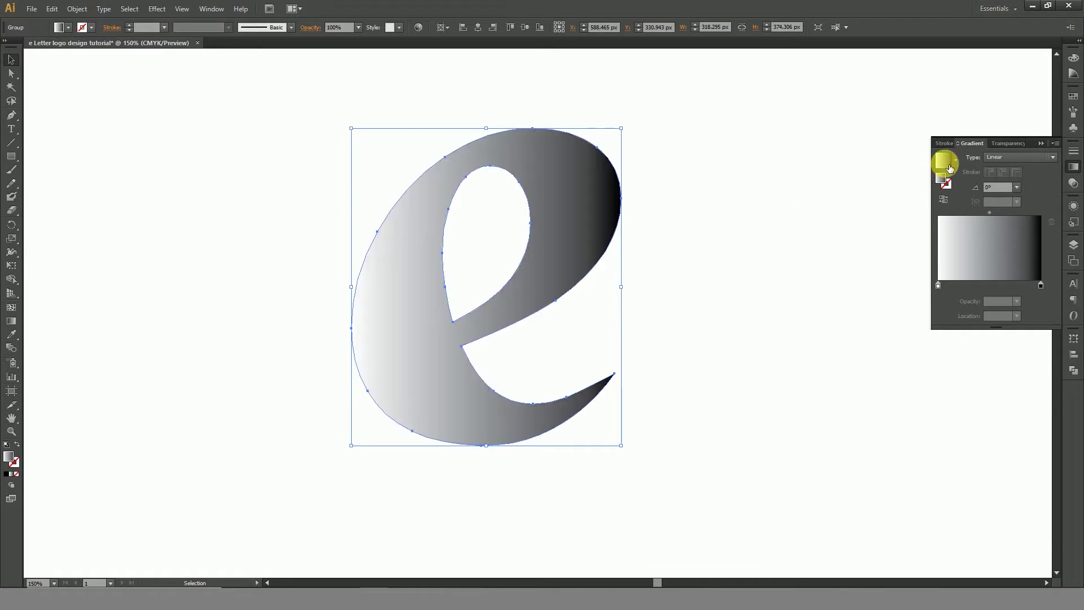
click(715, 332)
click(598, 213)
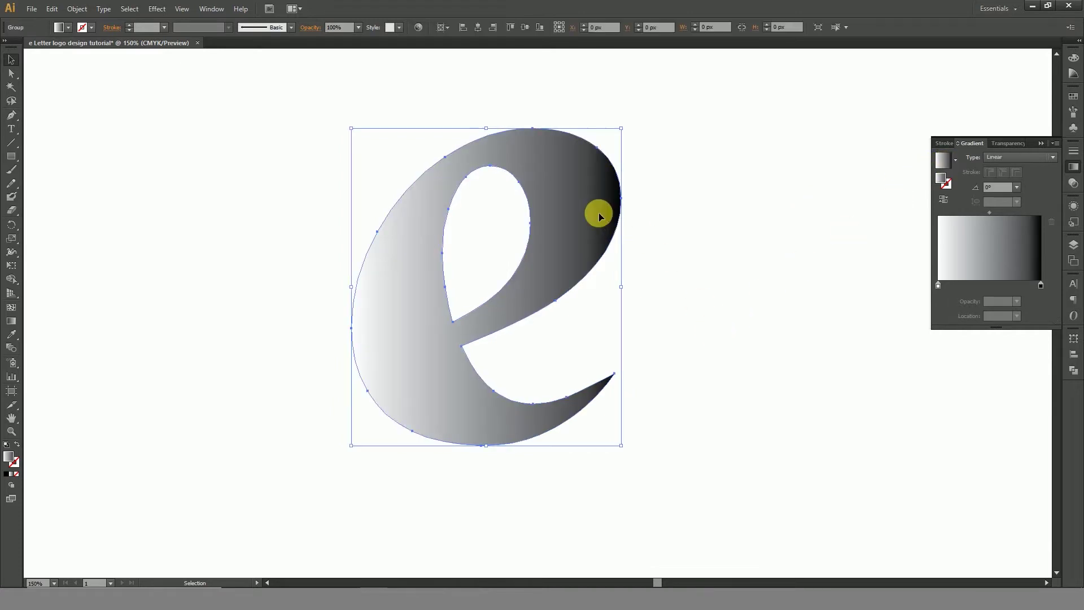
- Shear the letter so it slants further to the right, about 360 by 384 px overall
click(14, 228)
click(11, 240)
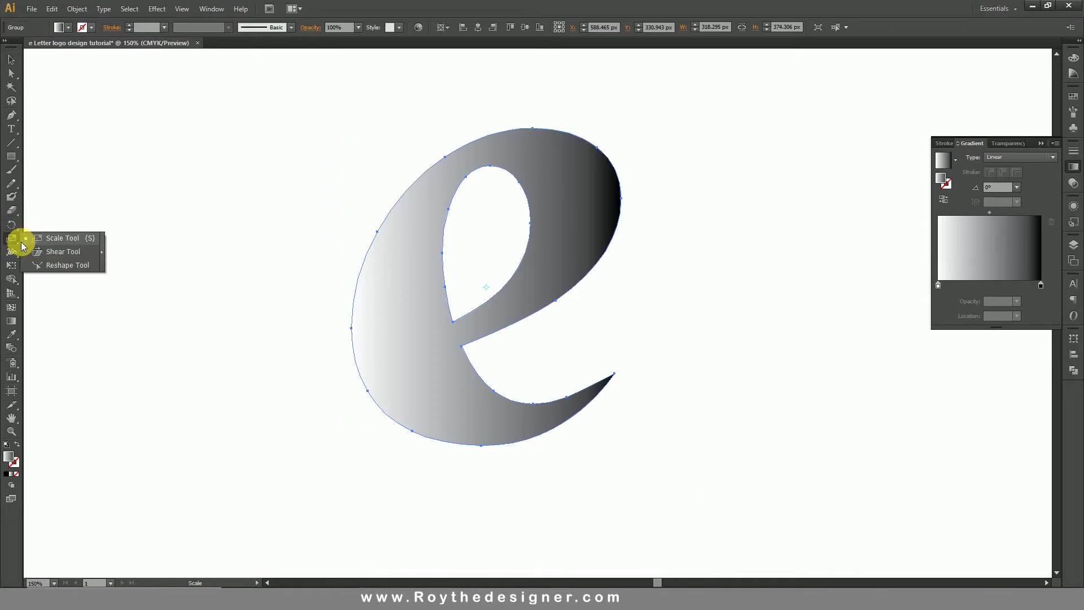
click(45, 251)
mouse_move(646, 337)
mouse_down()
mouse_move(637, 341)
mouse_move(655, 343)
mouse_move(627, 328)
mouse_move(615, 345)
mouse_move(600, 336)
mouse_move(627, 341)
mouse_up()
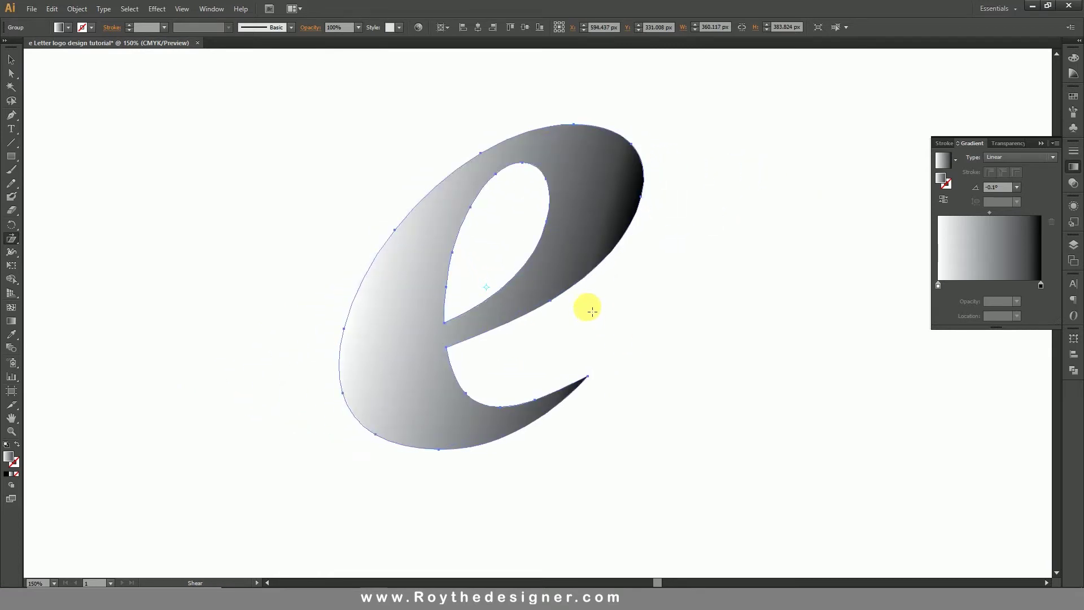
click(12, 60)
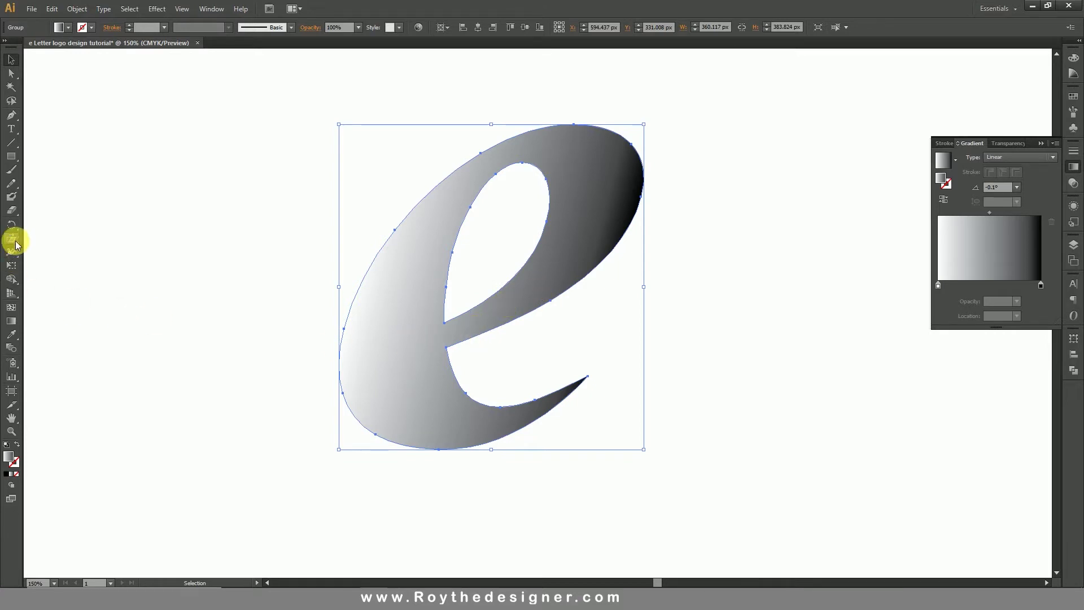
- Copy the sheared letter and paste the duplicate in back
click(53, 9)
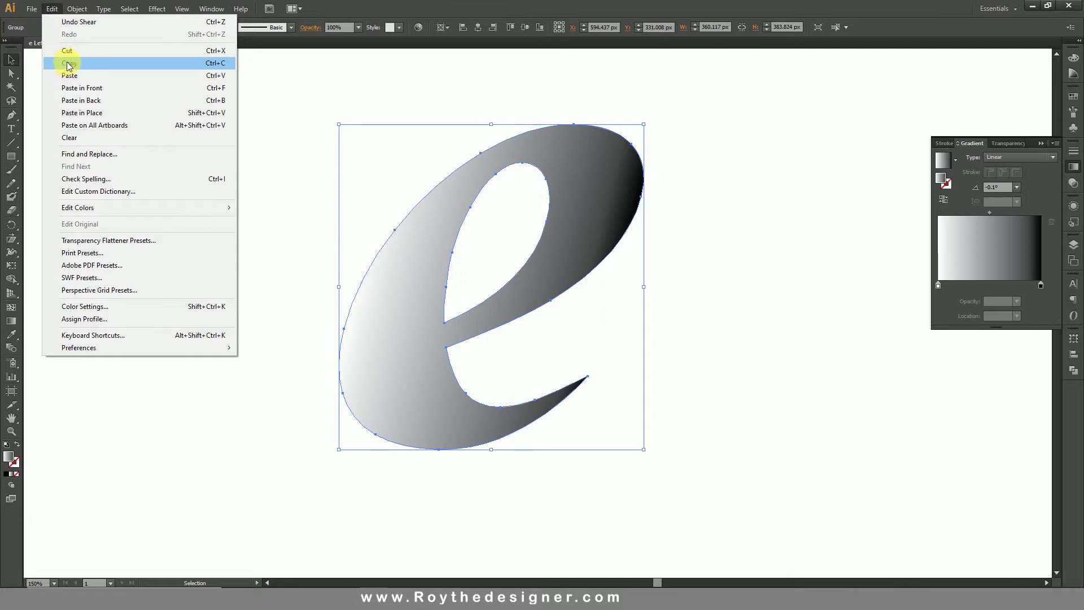
click(70, 63)
click(52, 9)
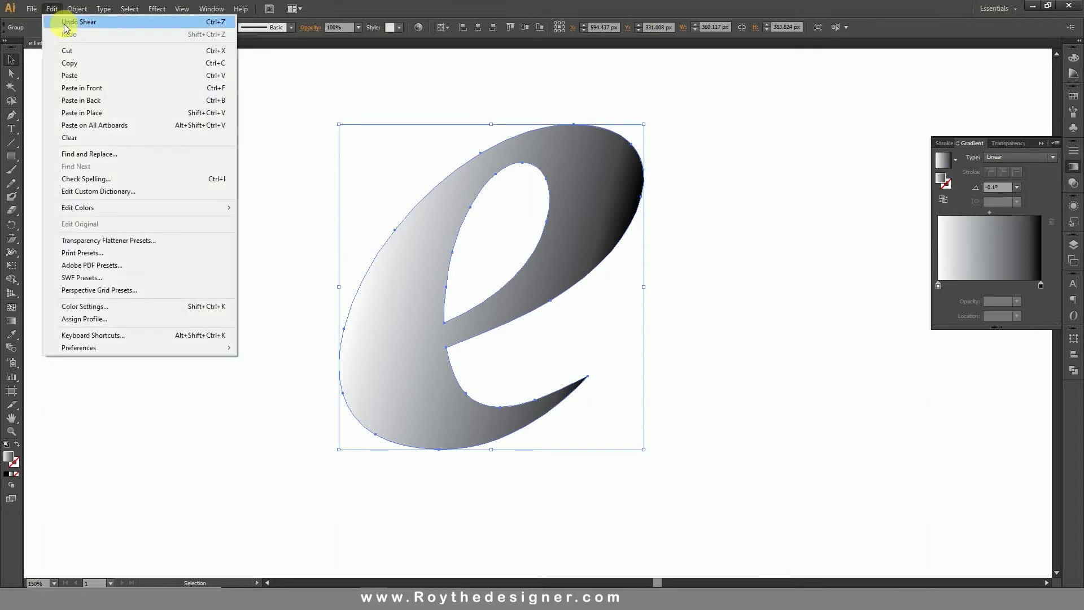
click(119, 102)
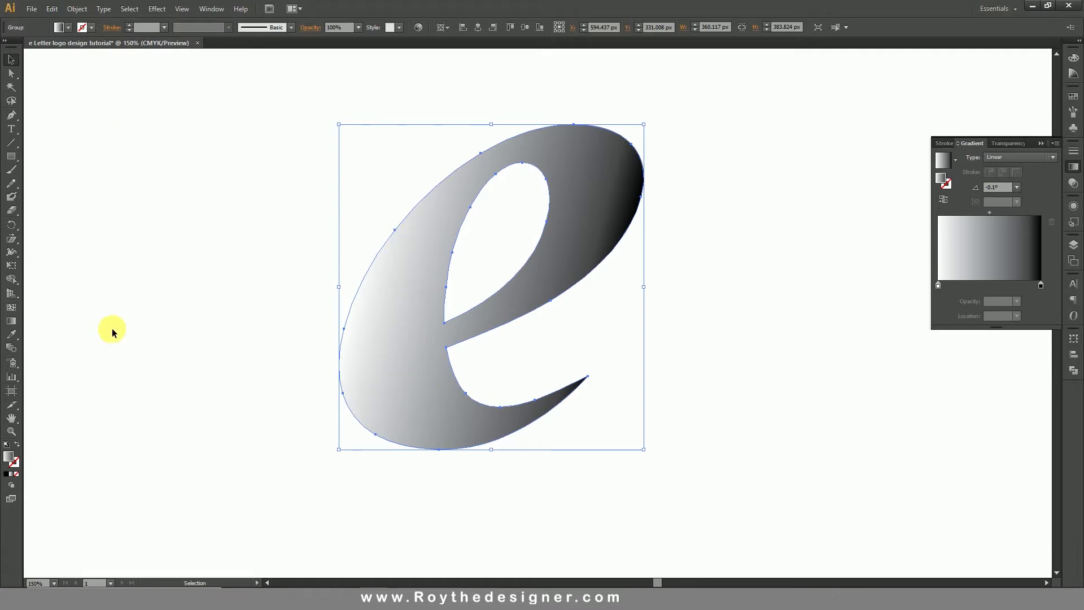
- Scale the duplicate from the letter's lower-left anchor point into a wider, flatter shape of about 415 by 264 px
click(14, 240)
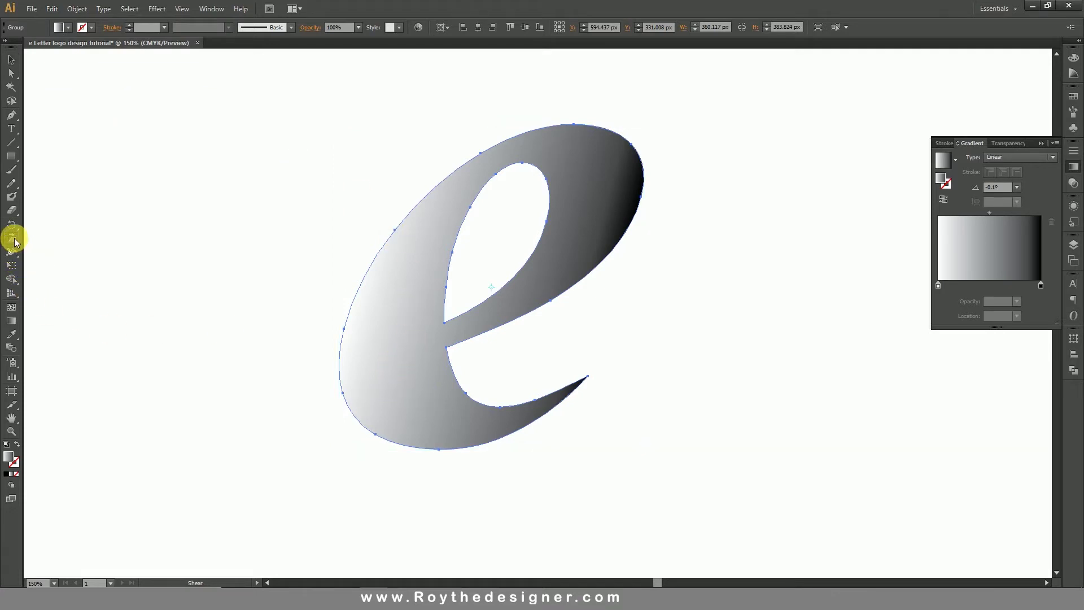
click(376, 435)
drag(651, 187, 702, 239)
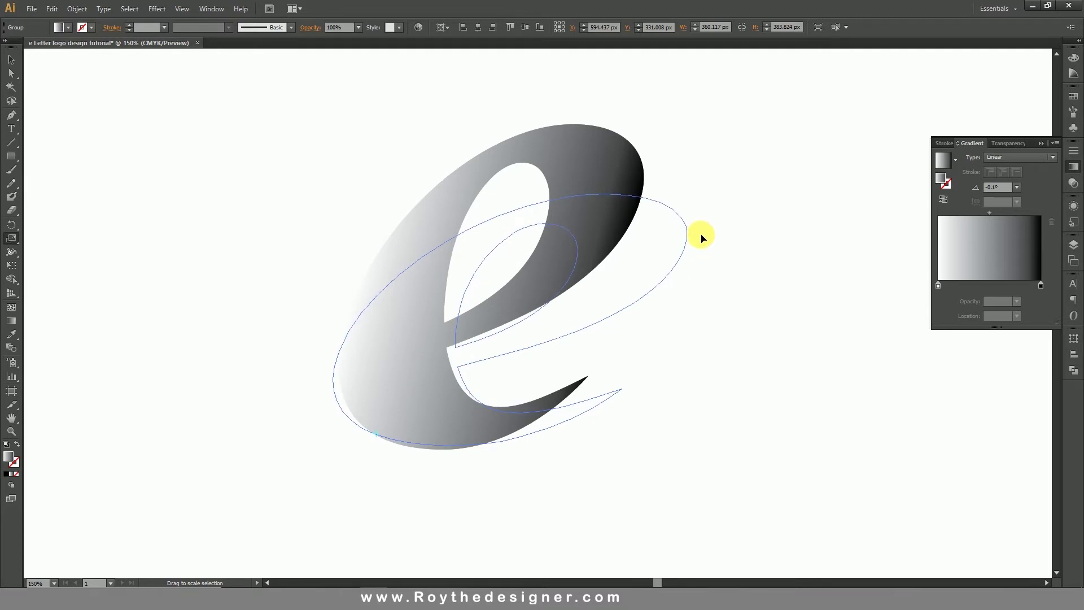
drag(701, 240, 698, 259)
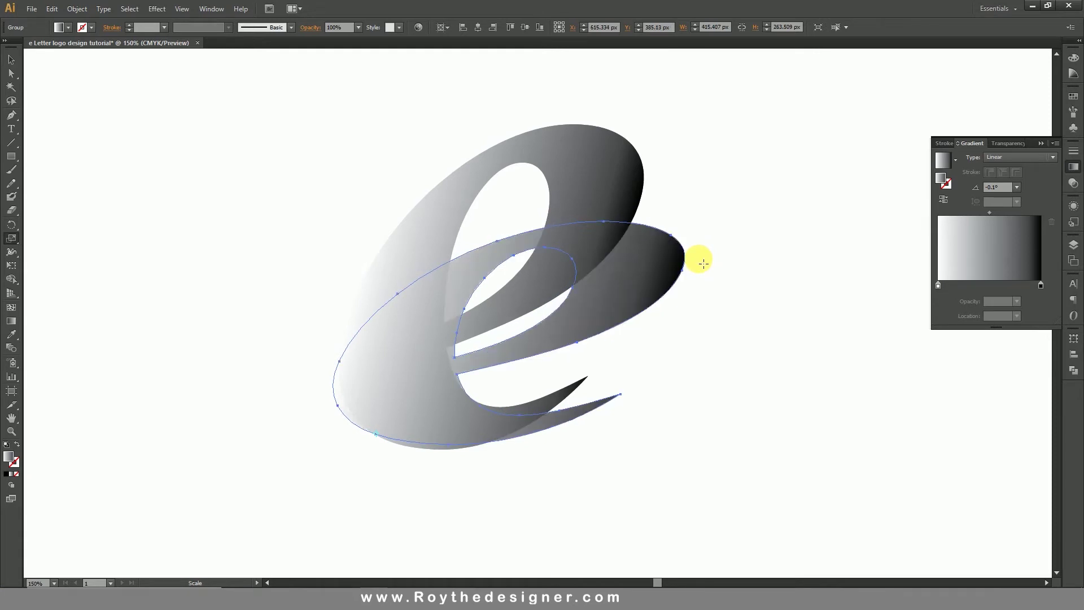
click(11, 60)
- Copy the flattened letter and paste a second duplicate at the same position
click(54, 10)
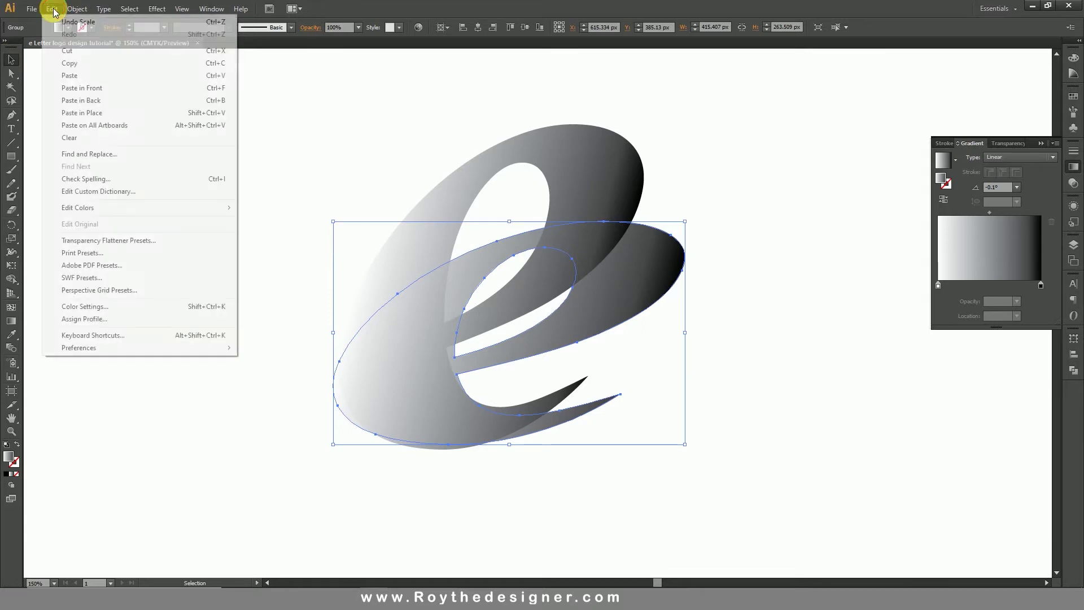
click(74, 64)
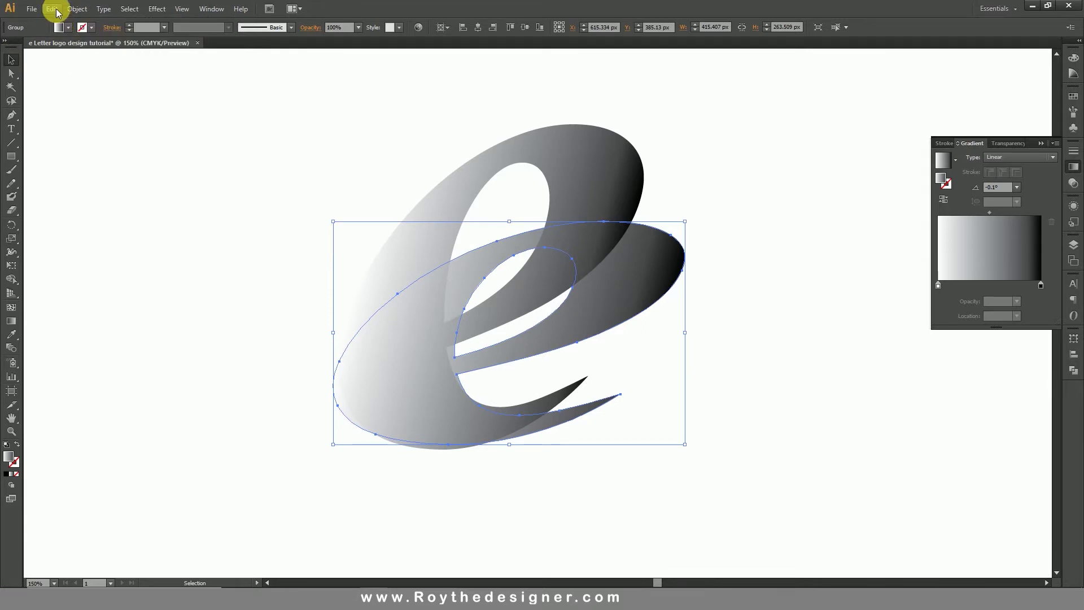
click(52, 9)
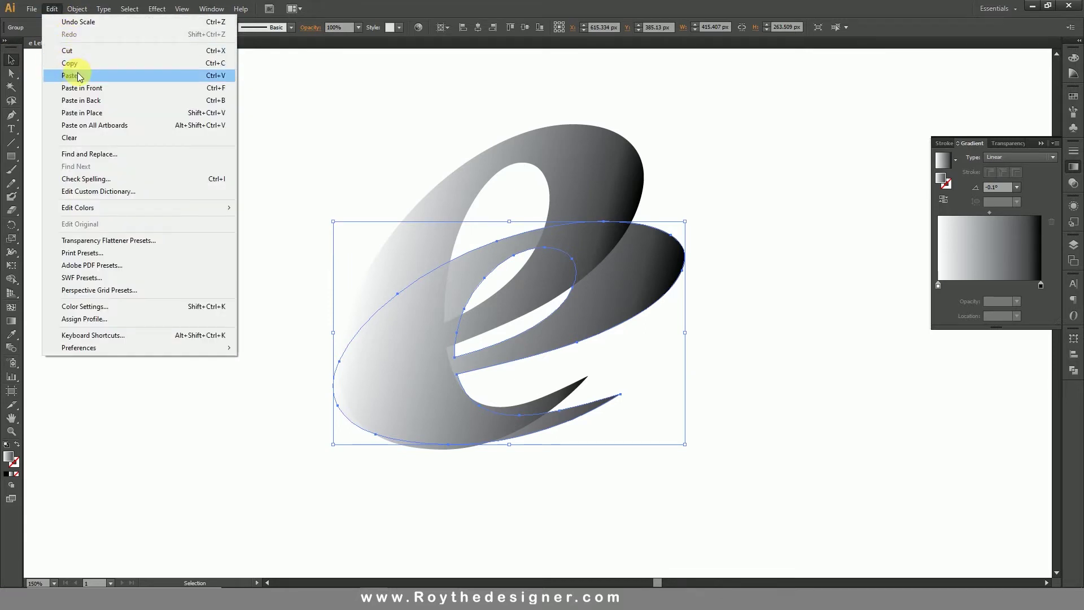
click(107, 108)
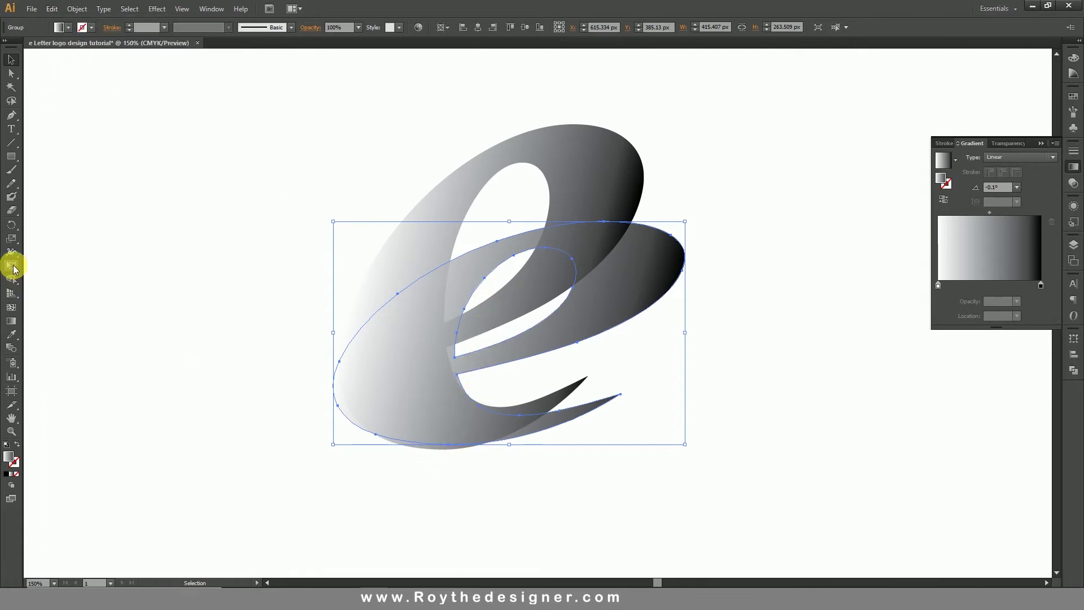
- Scale the second duplicate from the letter's lower-left anchor point into an even flatter shape of about 404 by 164 px
click(11, 237)
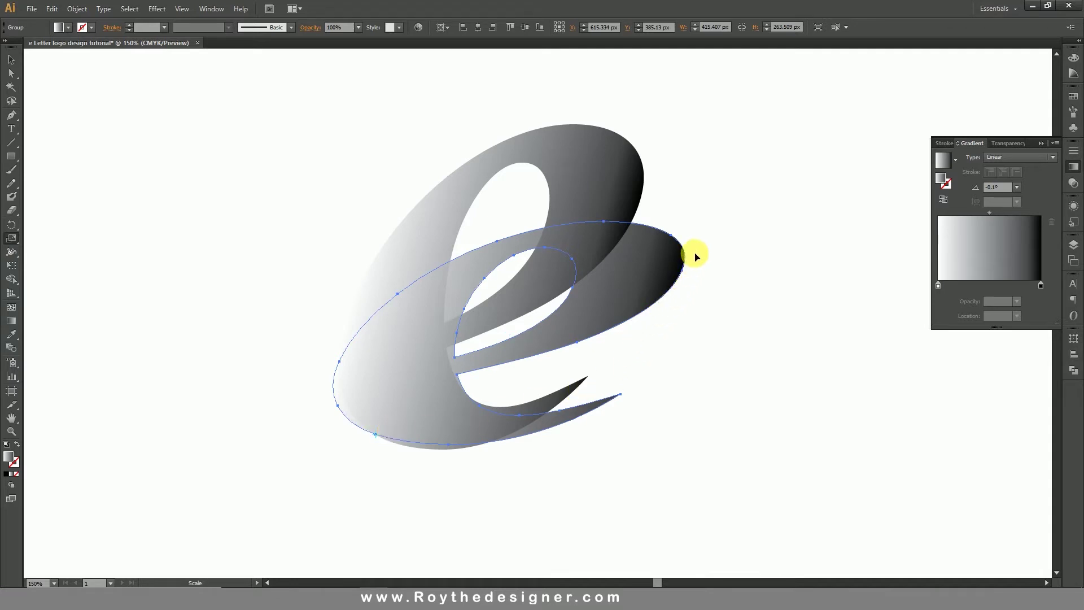
drag(695, 252, 688, 324)
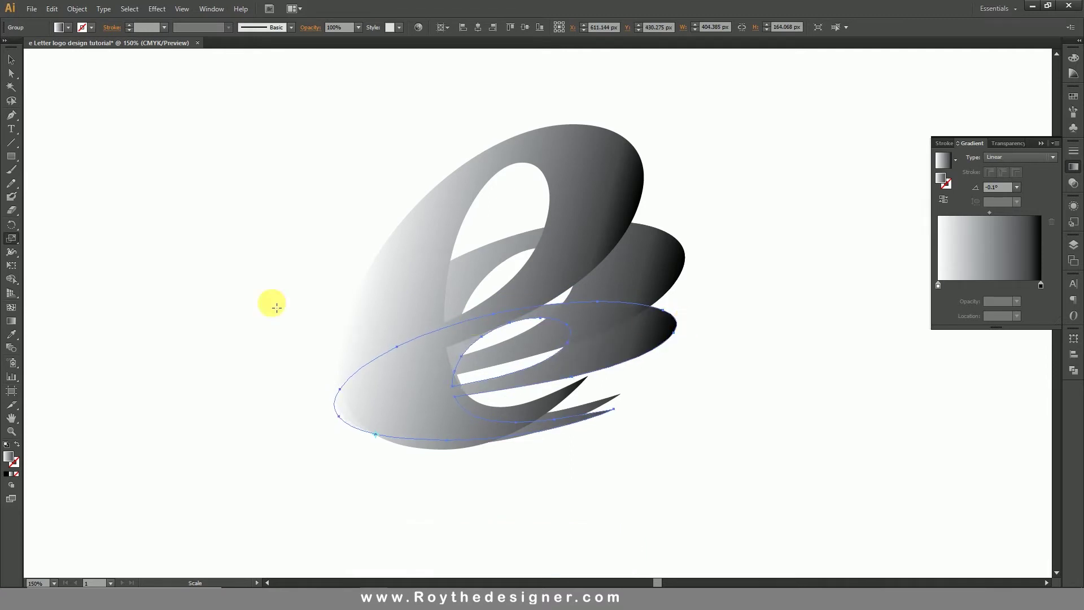
click(11, 59)
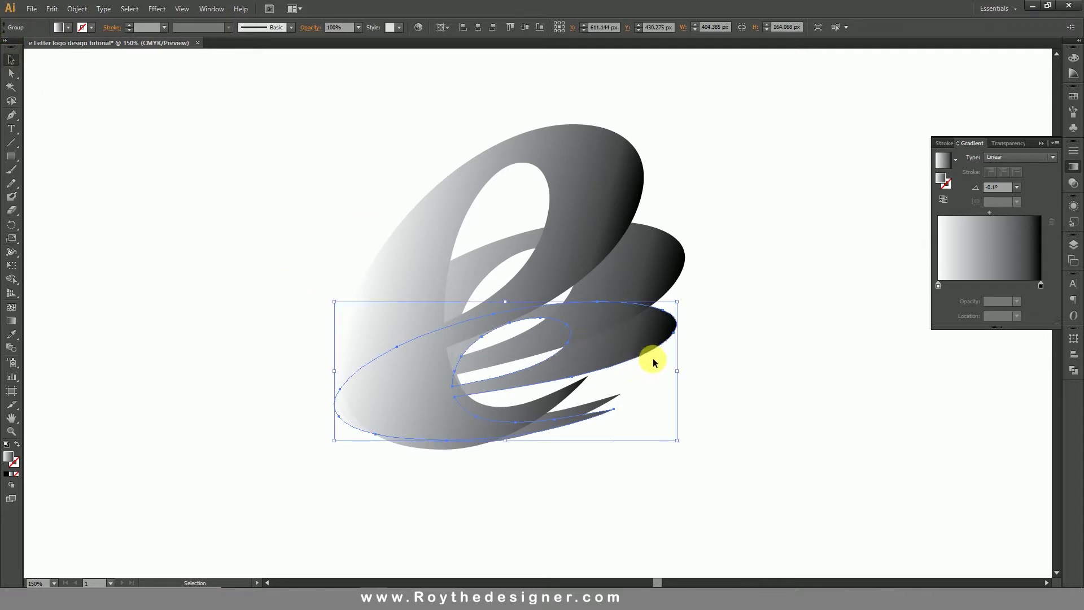
- Nudge the flattest duplicate about 19 px right and 6 px up, then deselect it
key(Right)
key(Right)
key(Right)
key(Right)
key(Right)
key(Right)
key(Right)
key(Right)
key(Right)
key(Right)
key(Right)
key(Right)
key(Right)
key(Right)
key(Right)
key(Right)
key(Right)
key(Right)
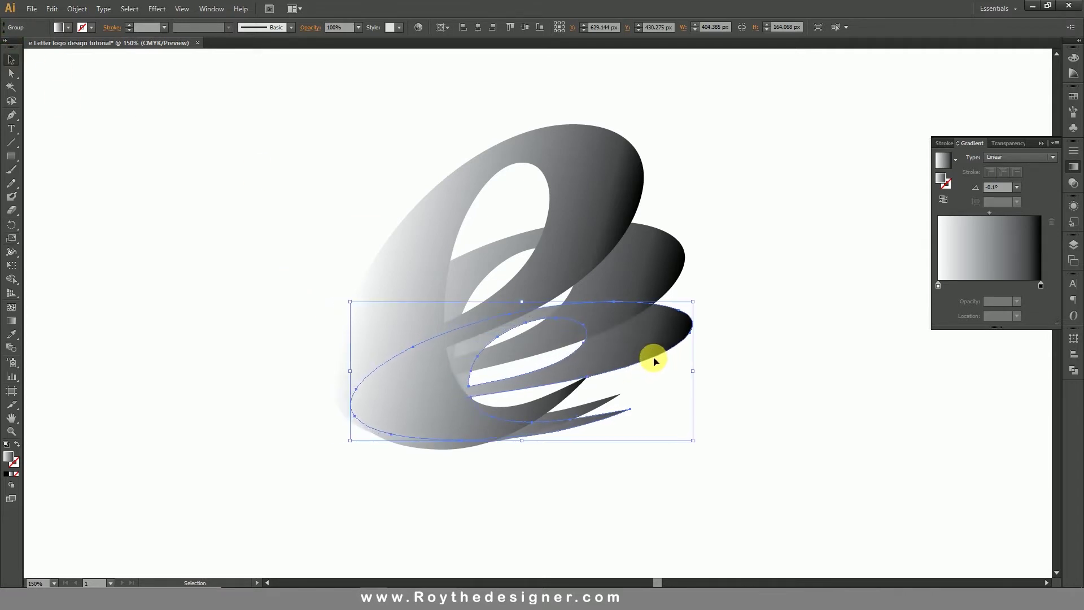
key(Up)
key(Up)
key(Up)
key(Up)
key(Up)
key(Up)
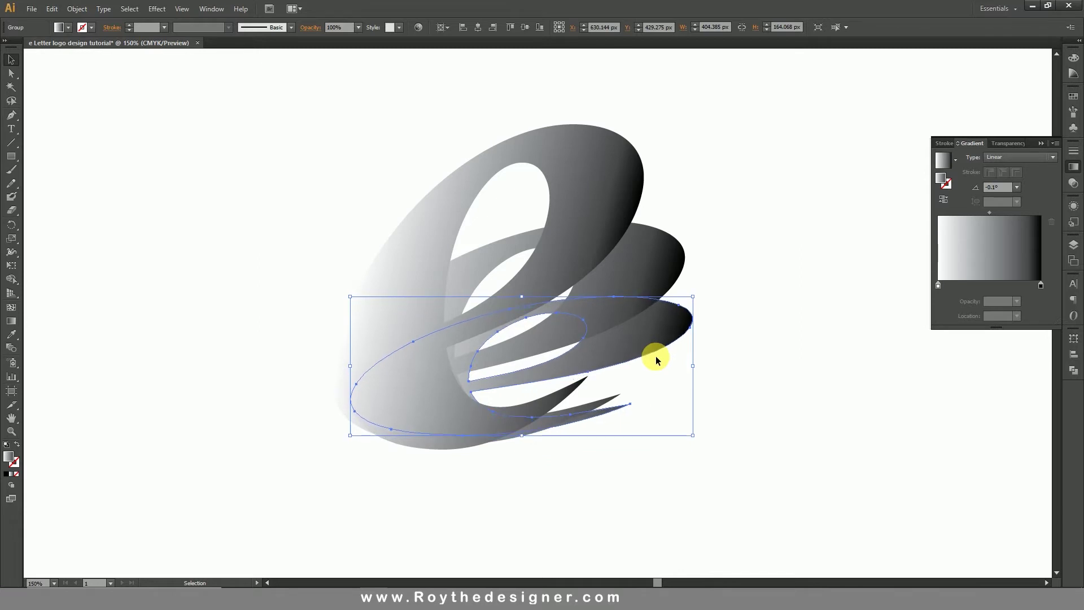
click(716, 361)
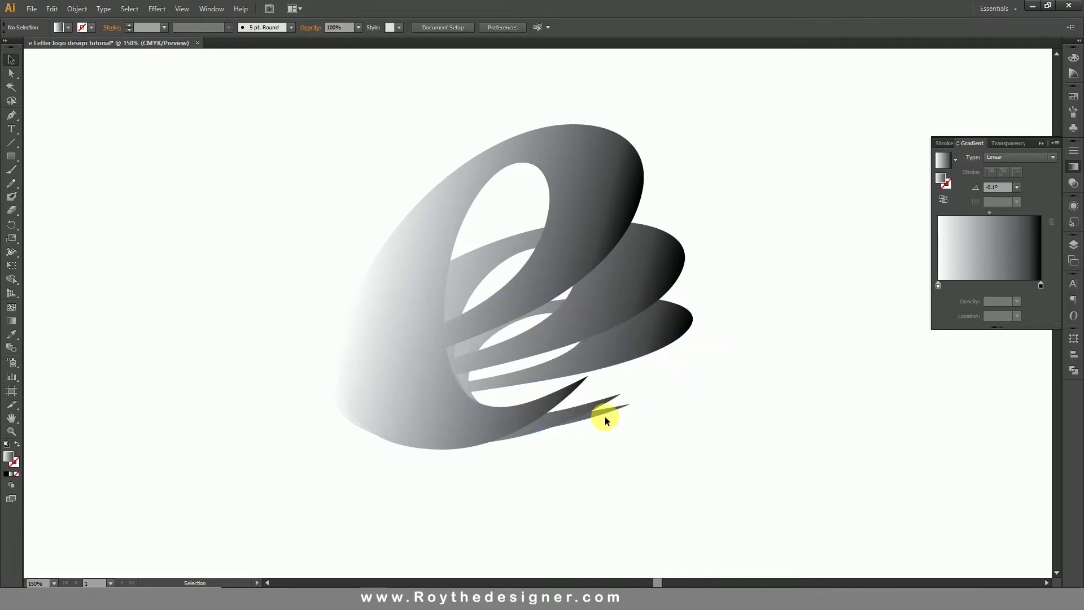
- Select the middle duplicate and nudge it about 13 px to the right
click(343, 415)
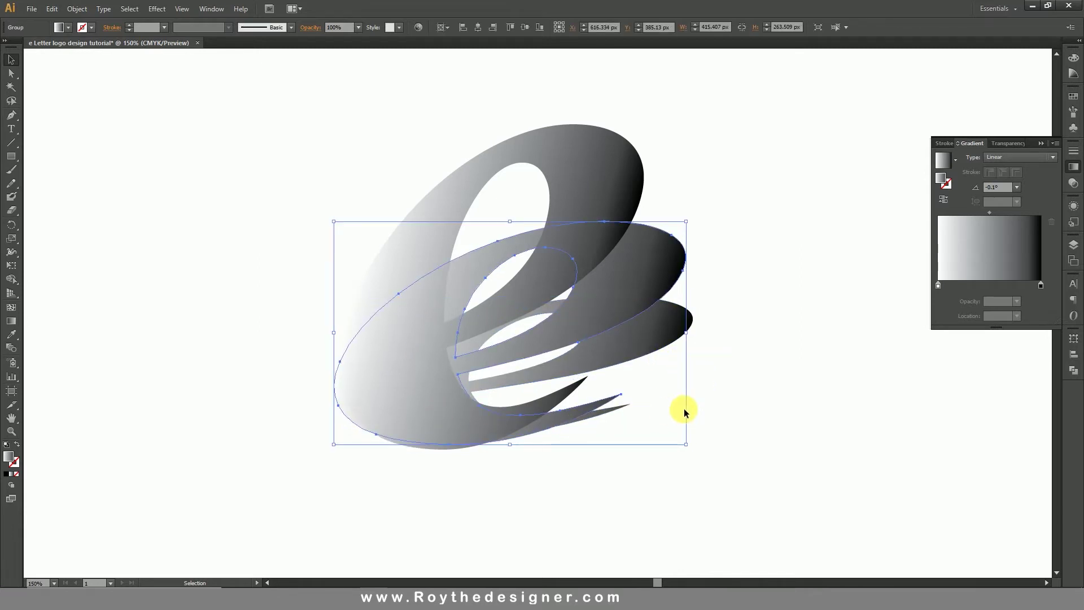
key(Right)
key(Right)
key(Right)
key(Right)
key(Right)
key(Right)
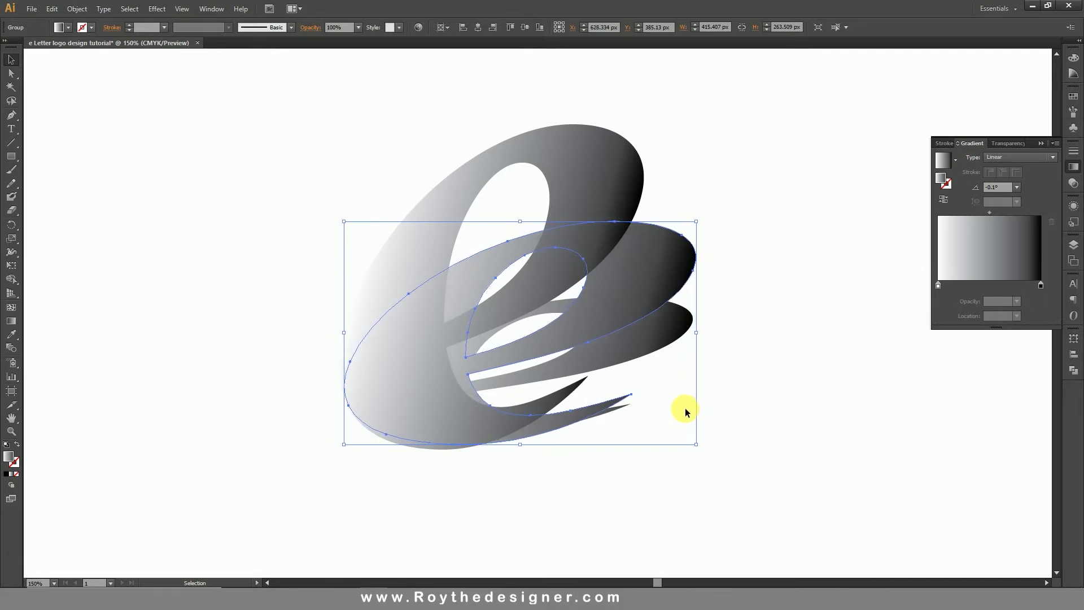
- Remove the duplicates' lower tails protruding beyond the front letter, using Shape Builder on all three letters
drag(672, 459, 415, 333)
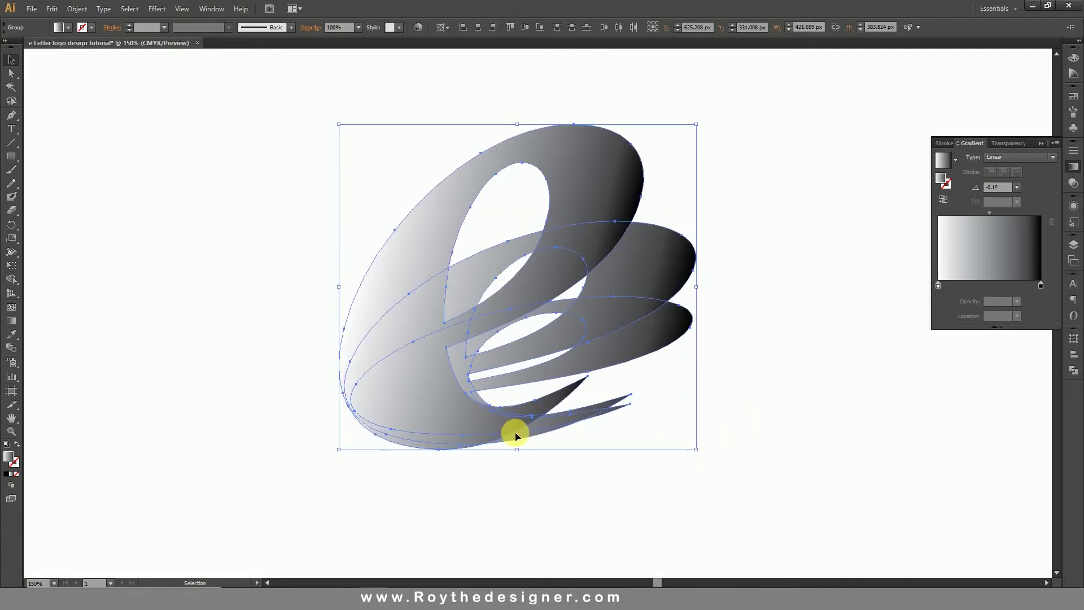
click(10, 280)
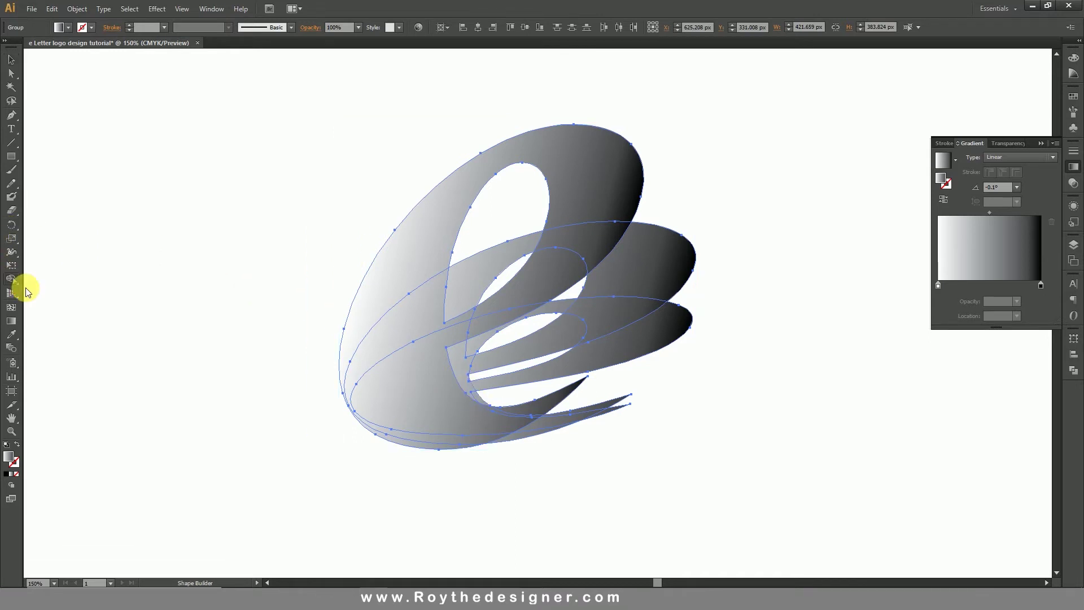
key(alt)
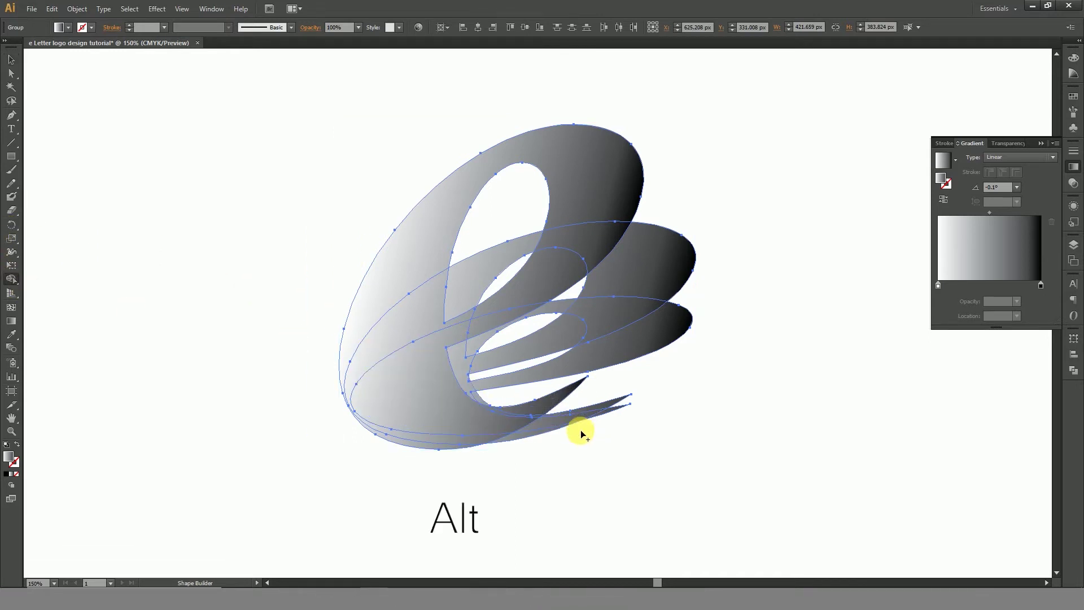
drag(612, 437, 593, 405)
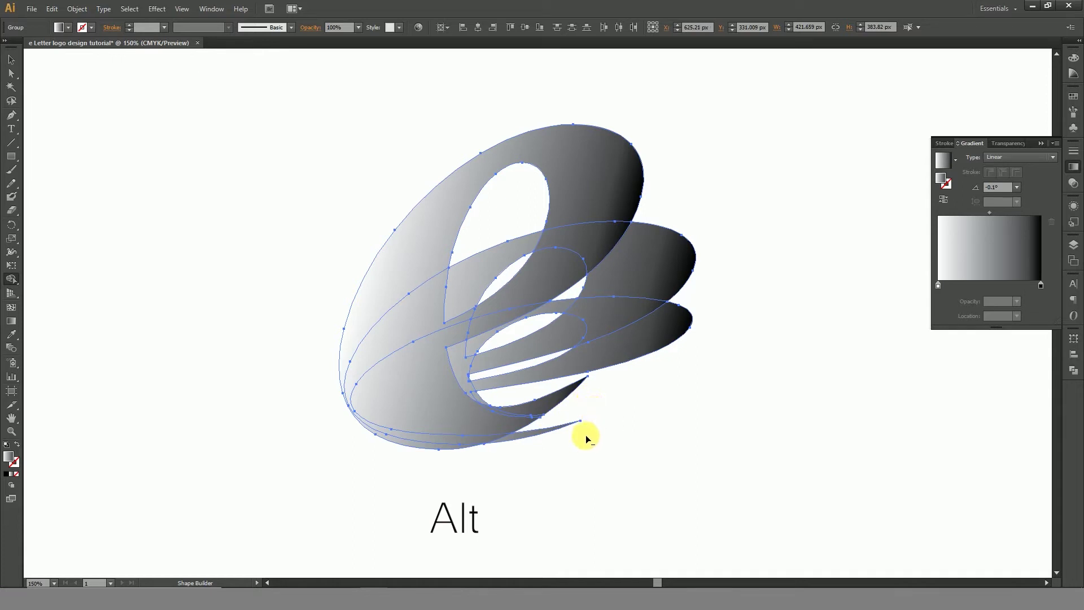
drag(546, 434, 539, 432)
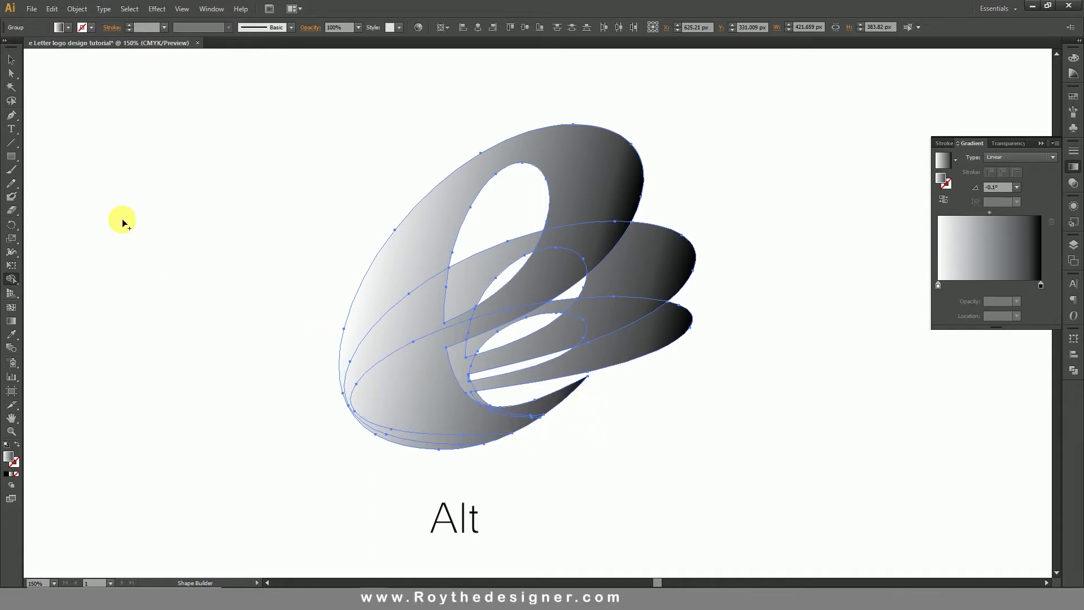
click(11, 59)
click(746, 412)
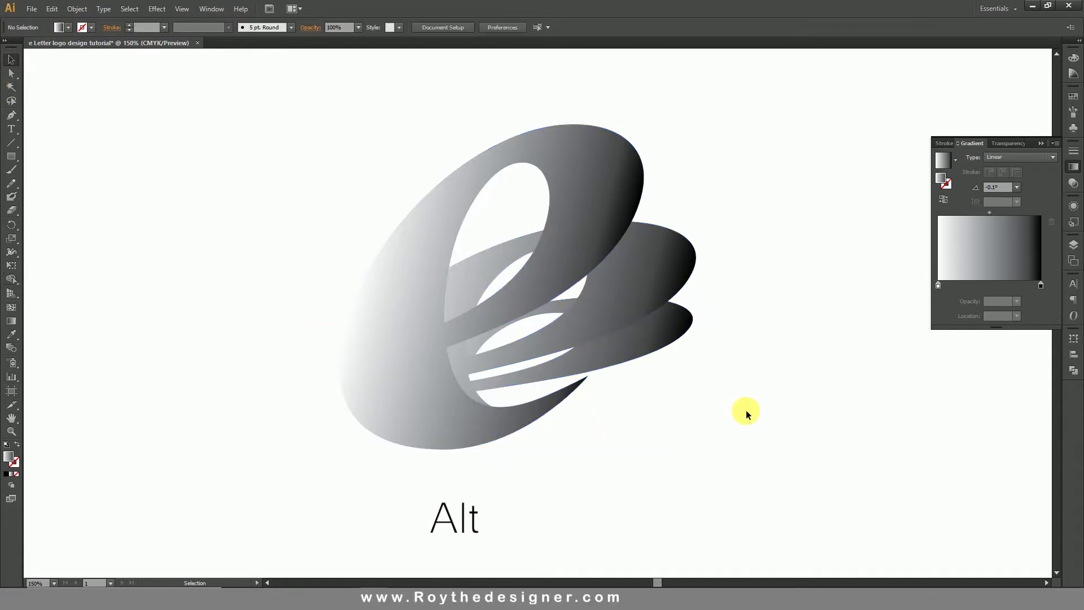
- Recolour the black gradient stop of the front letter to CMYK blue with C 100, M 84, Y 0, K 0
click(591, 181)
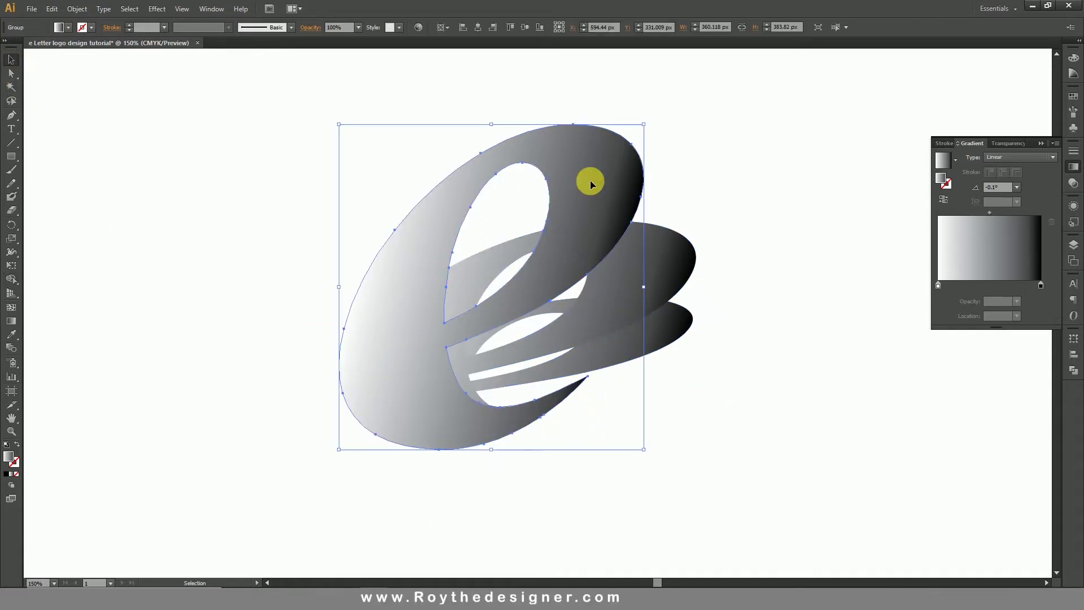
double_click(1042, 285)
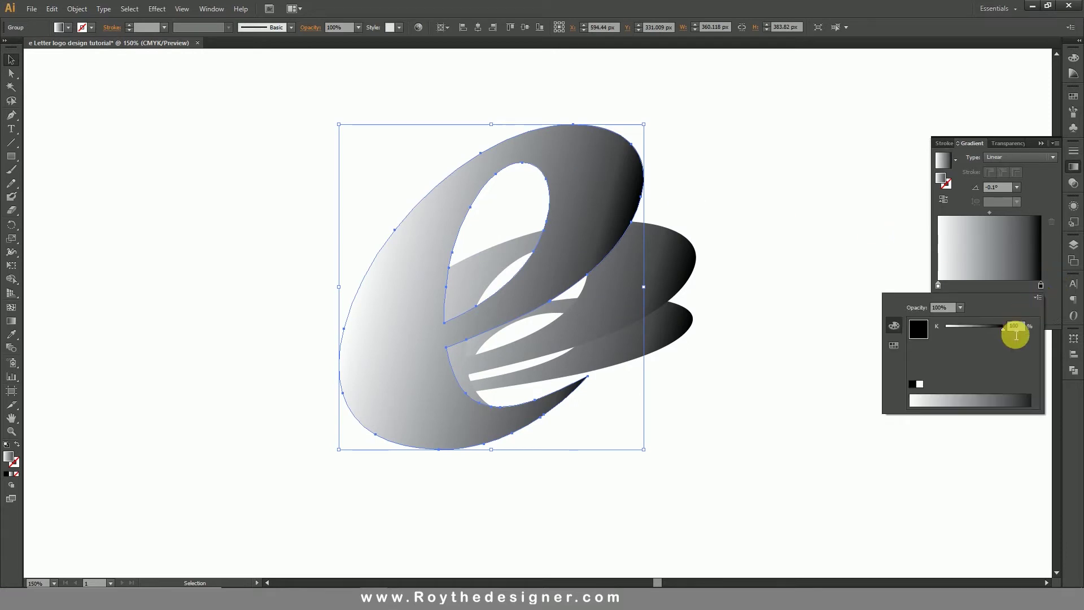
click(1038, 298)
click(1003, 336)
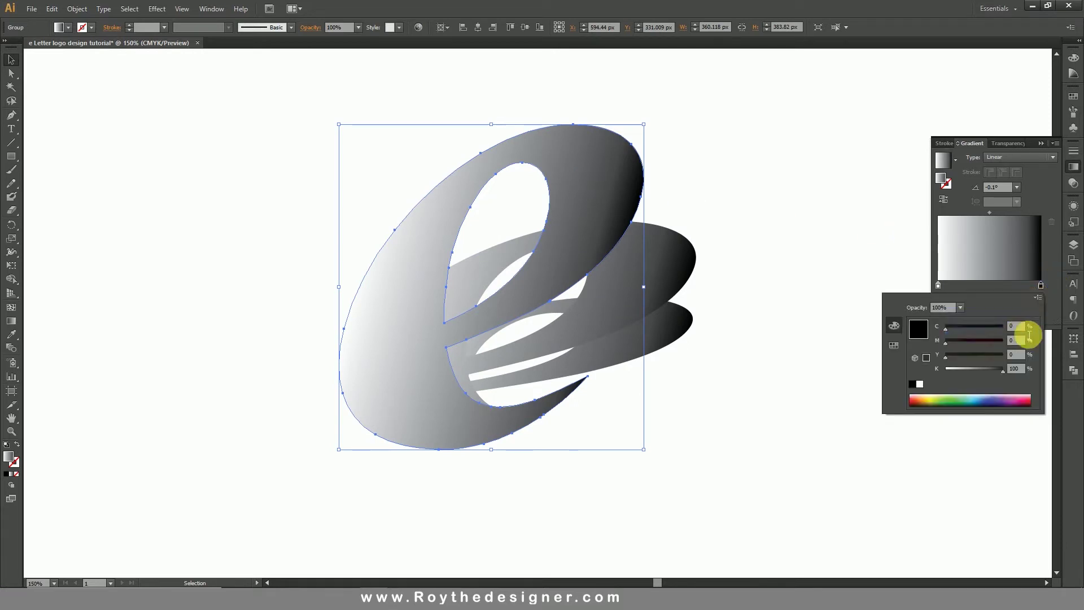
drag(963, 367, 916, 370)
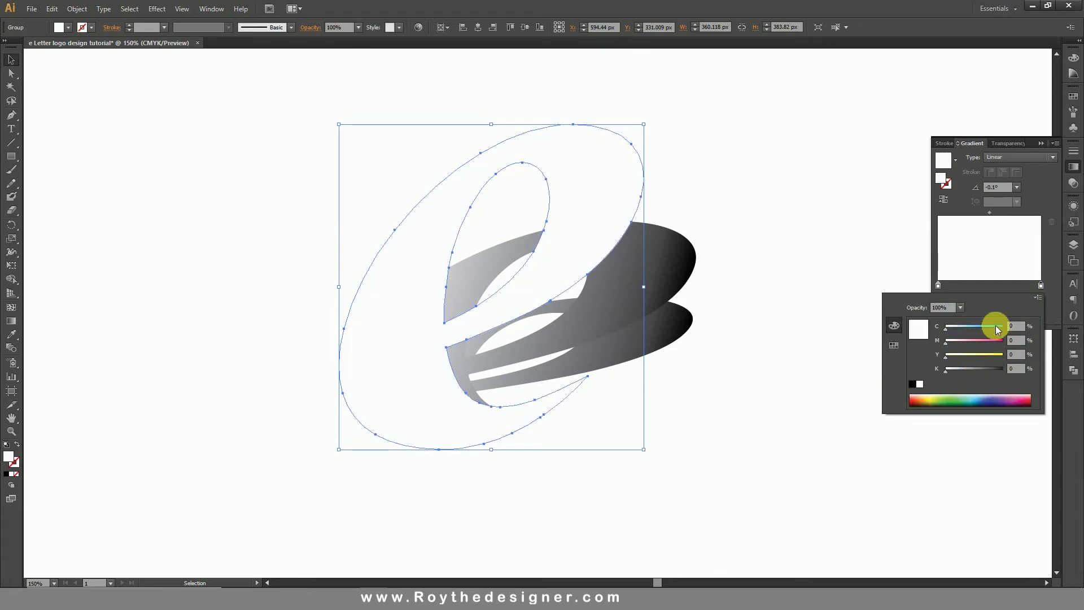
drag(995, 326, 971, 344)
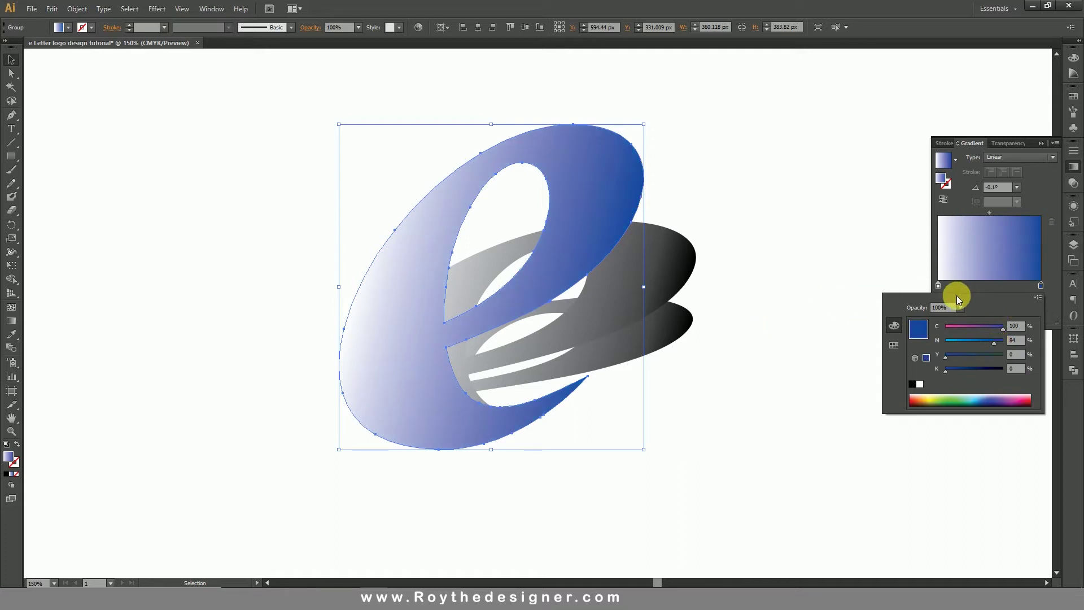
- Recolour the white gradient stop of the front letter to a bright cyan in CMYK
click(939, 286)
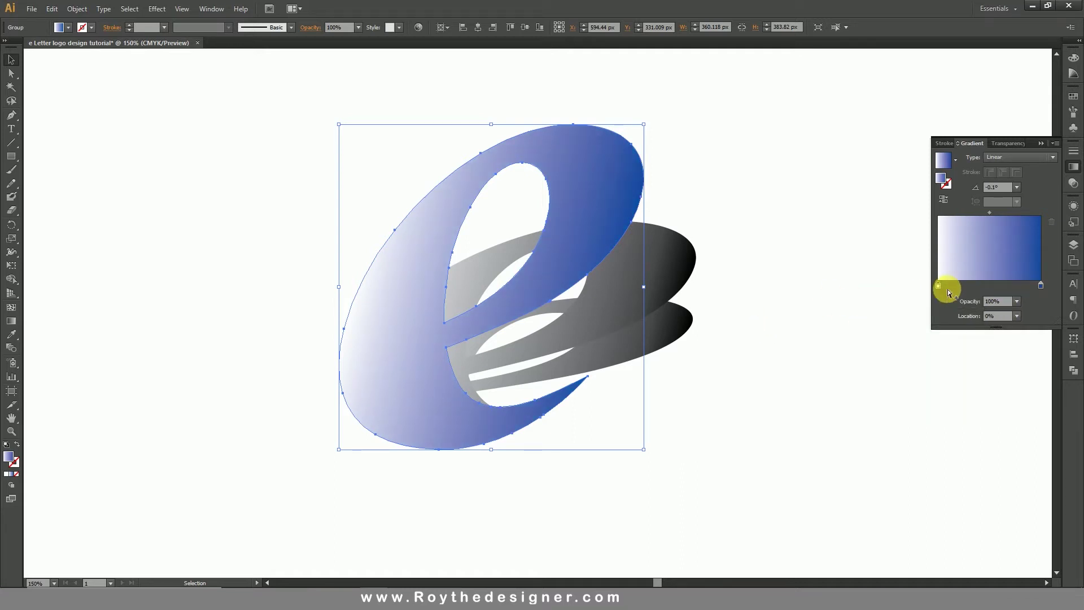
double_click(938, 286)
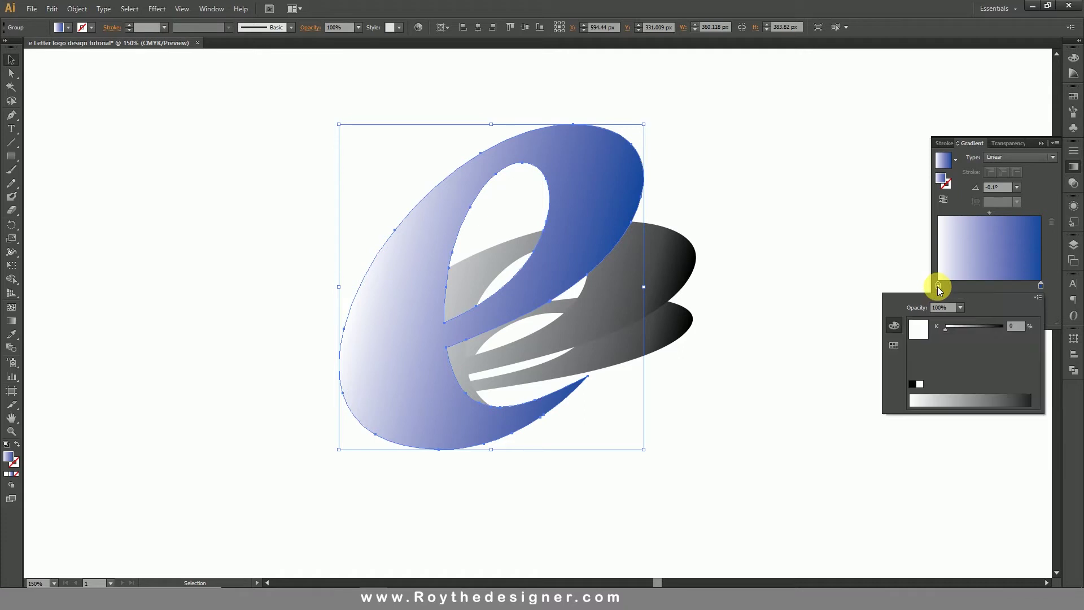
click(1038, 297)
click(994, 339)
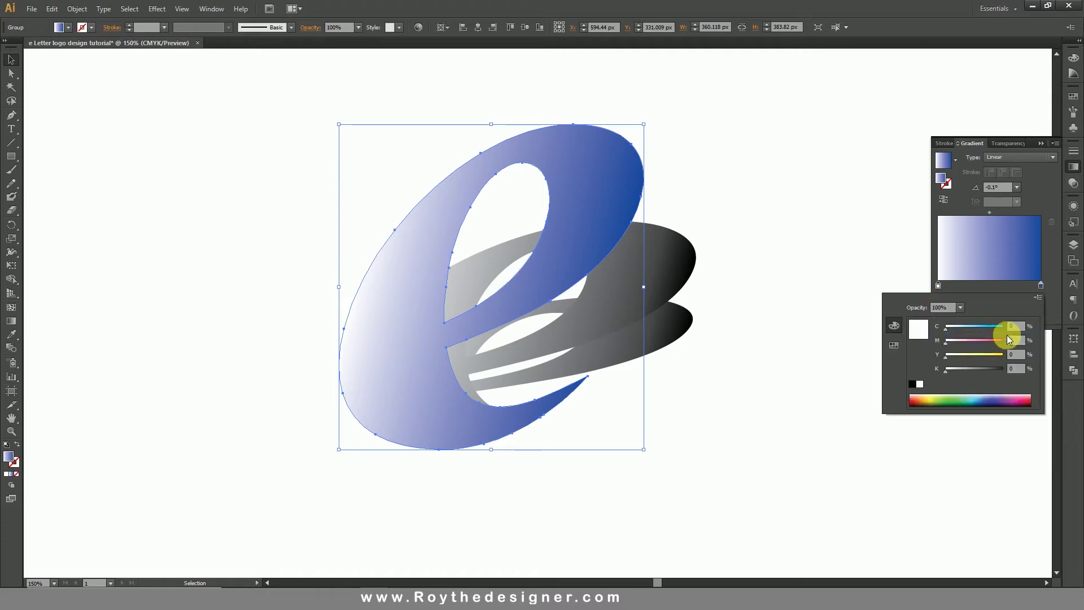
mouse_move(999, 327)
mouse_down()
mouse_move(1014, 325)
mouse_move(998, 326)
mouse_up()
click(826, 306)
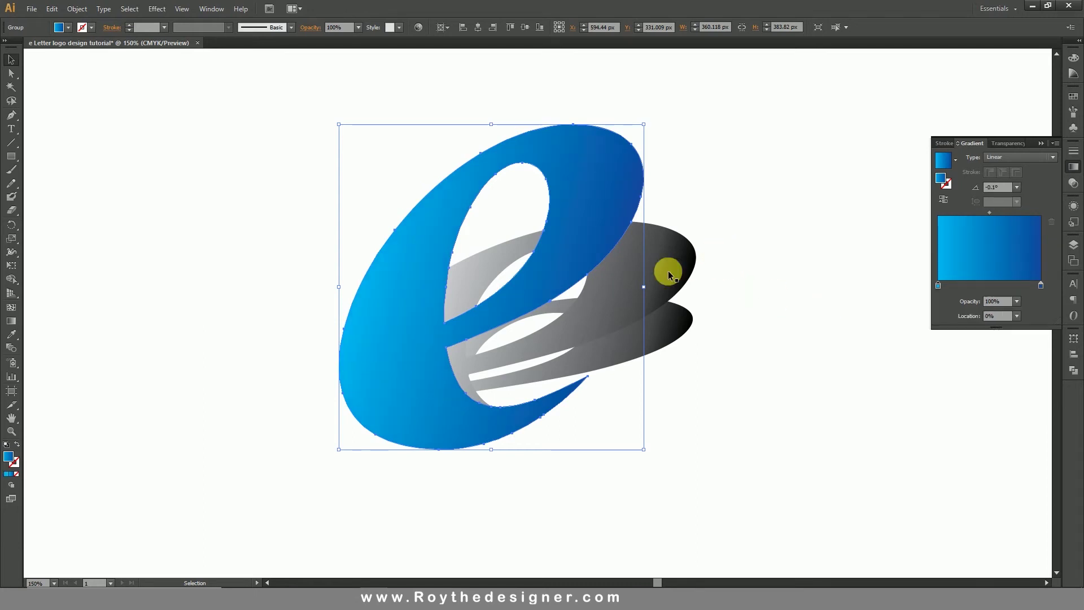
click(742, 275)
click(680, 279)
click(733, 280)
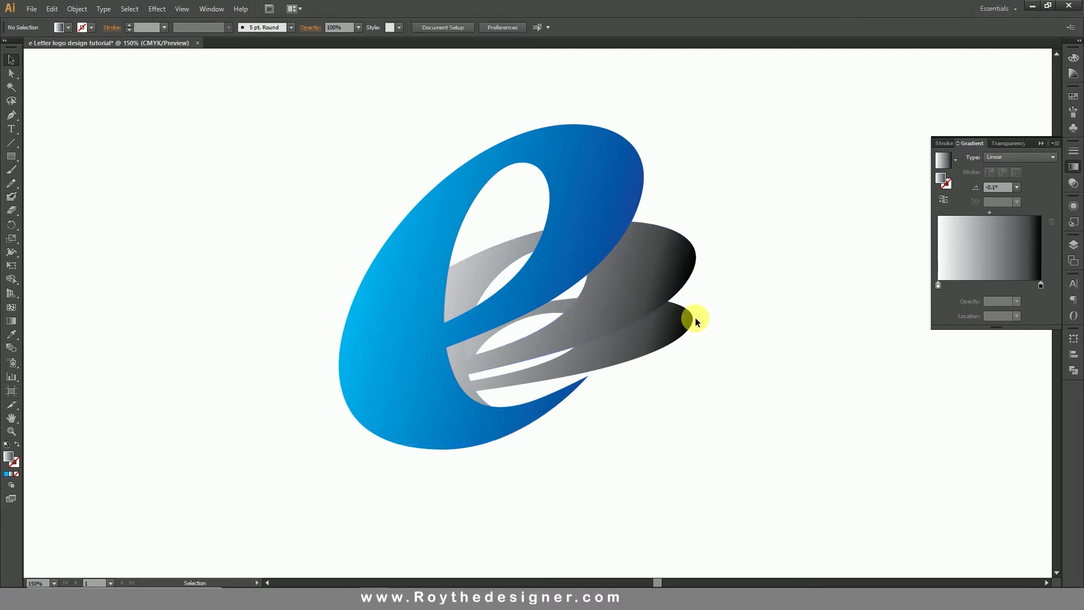
click(683, 333)
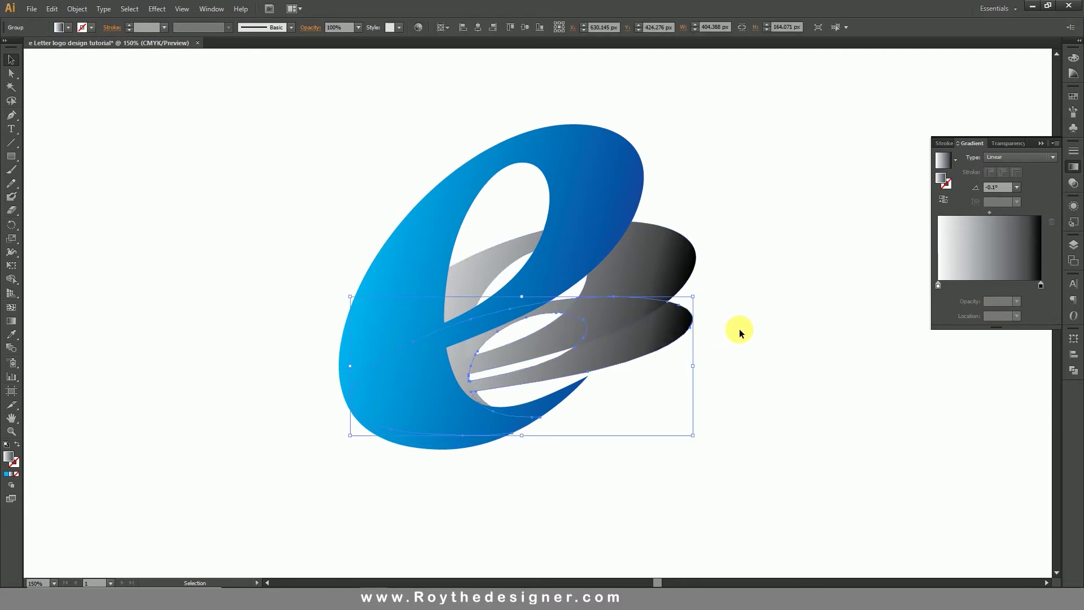
click(678, 254)
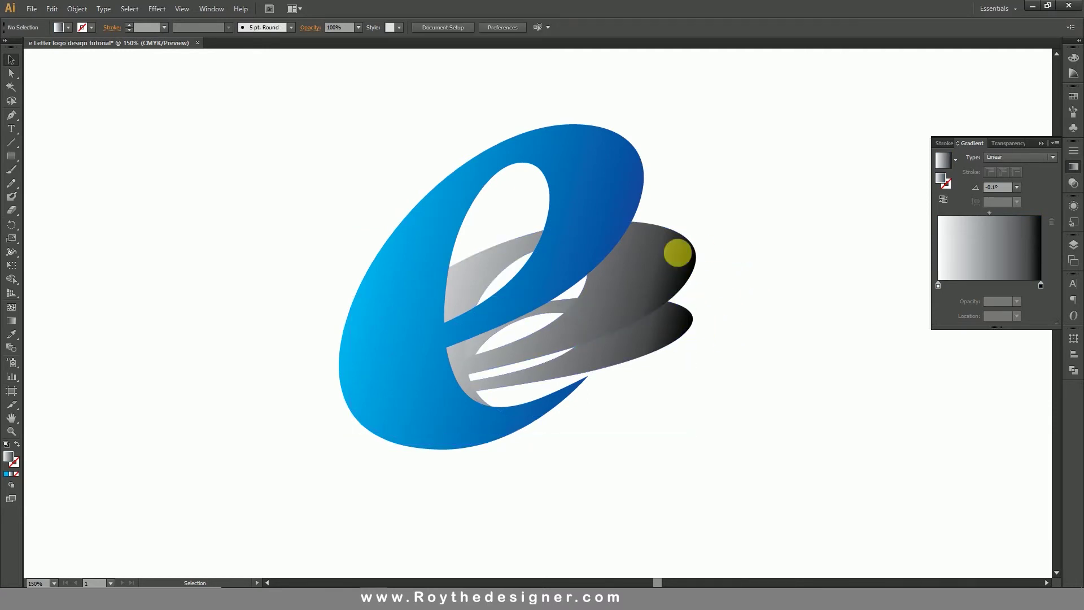
click(756, 270)
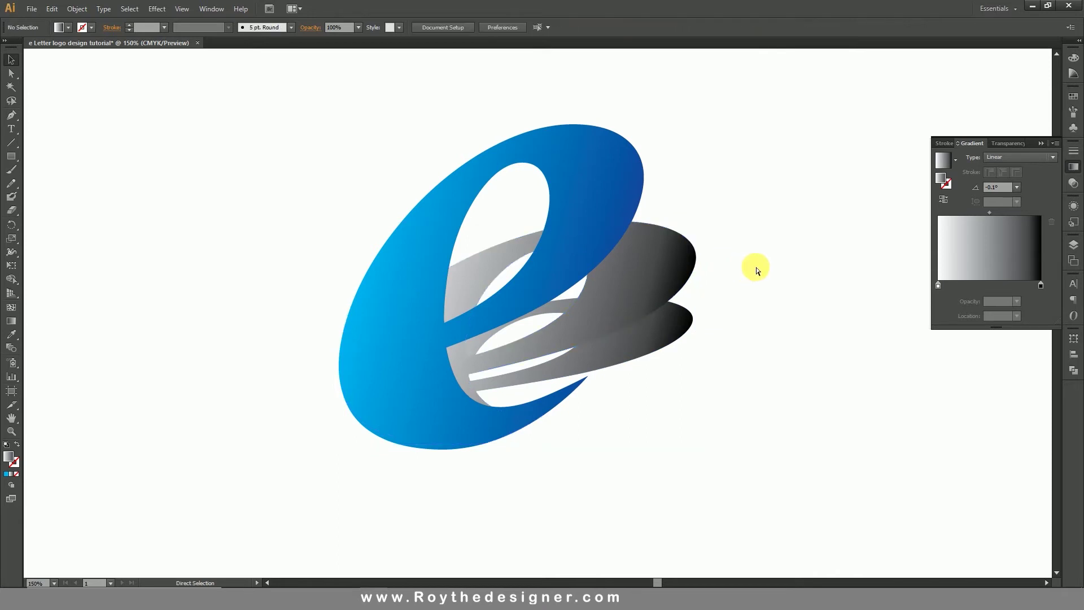
- Draw a background rectangle of about 1280 by 718 px covering the artboard
key(ctrl+0)
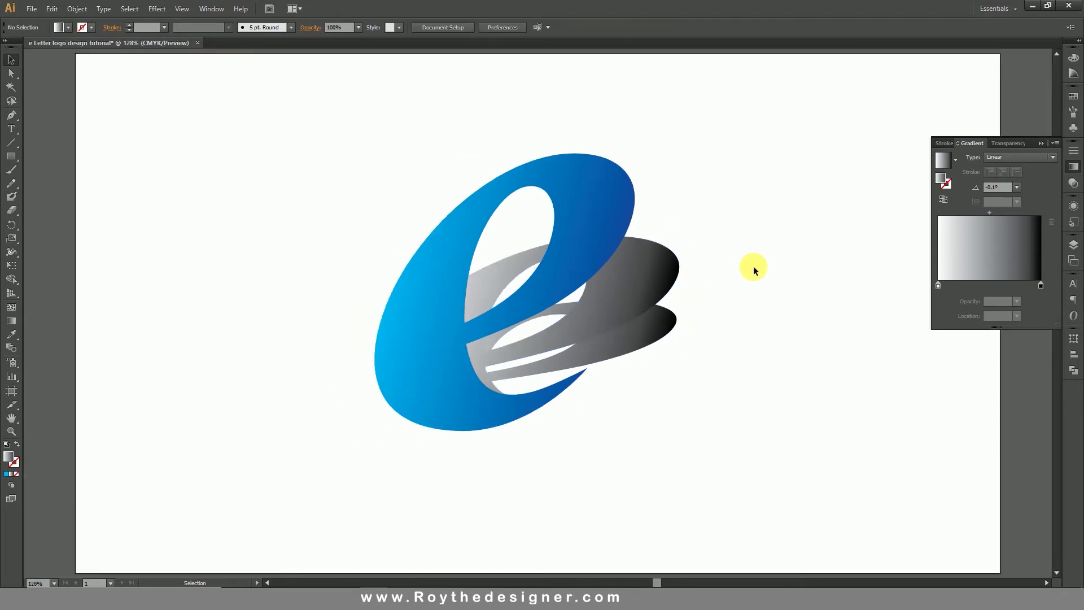
click(12, 156)
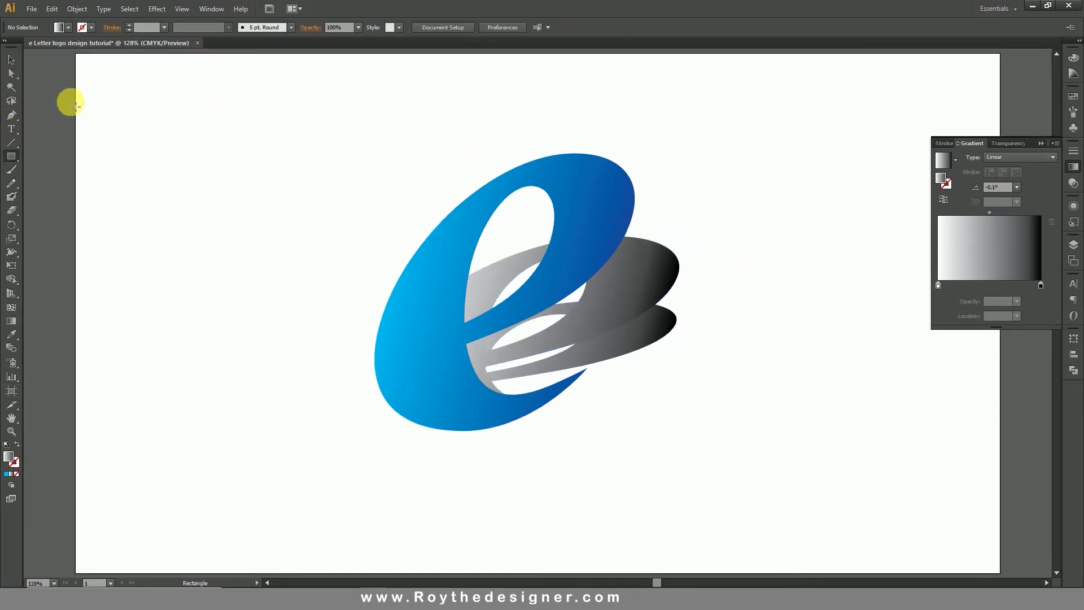
drag(80, 57, 1000, 571)
click(9, 65)
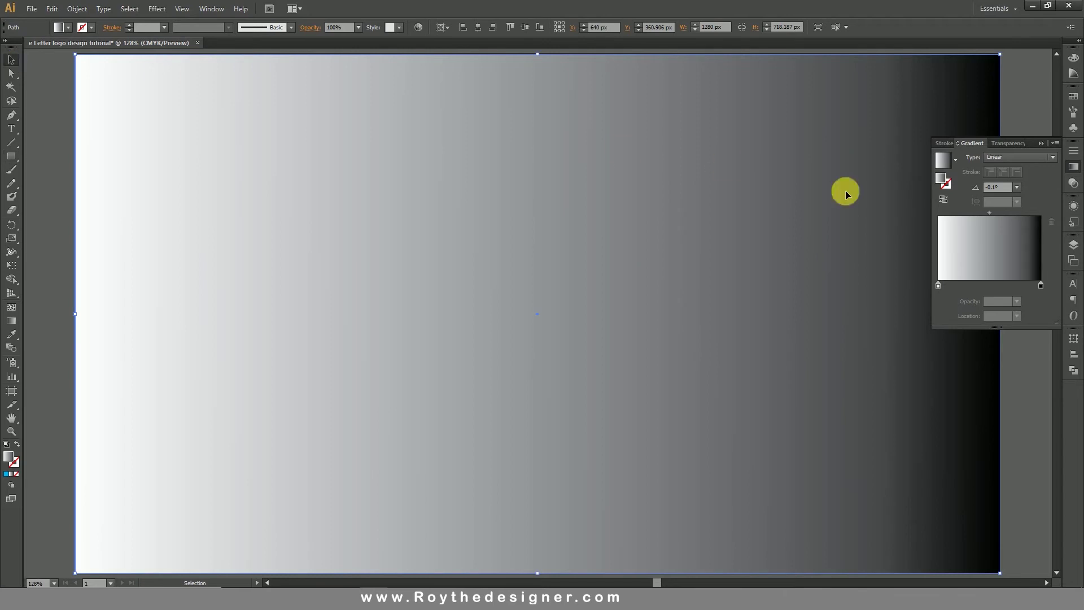
- Change the background rectangle's gradient to Radial and send the rectangle behind the logo
click(1051, 157)
click(1029, 166)
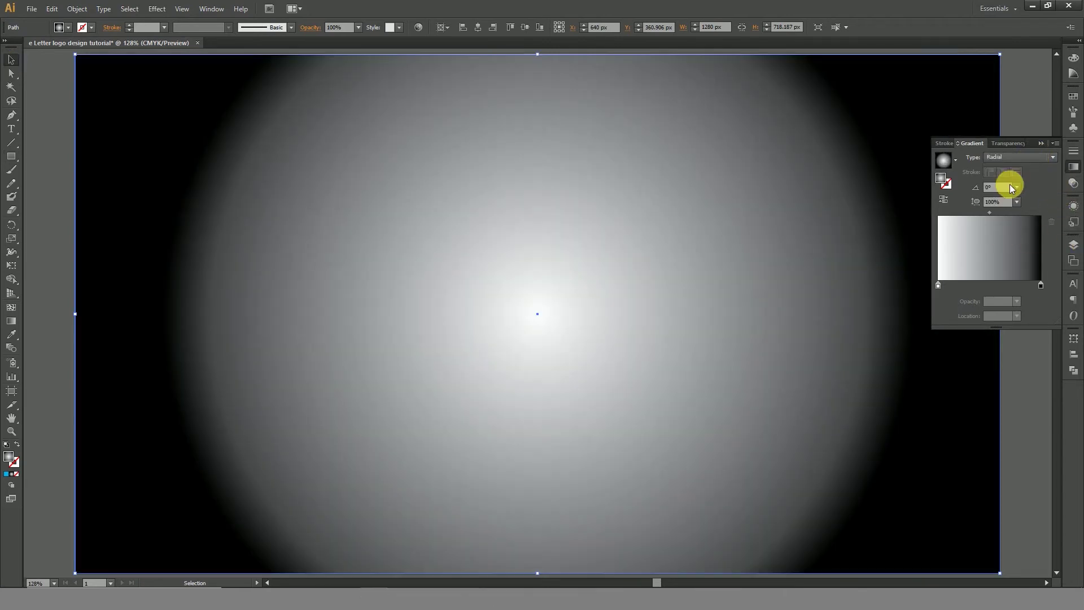
right_click(788, 159)
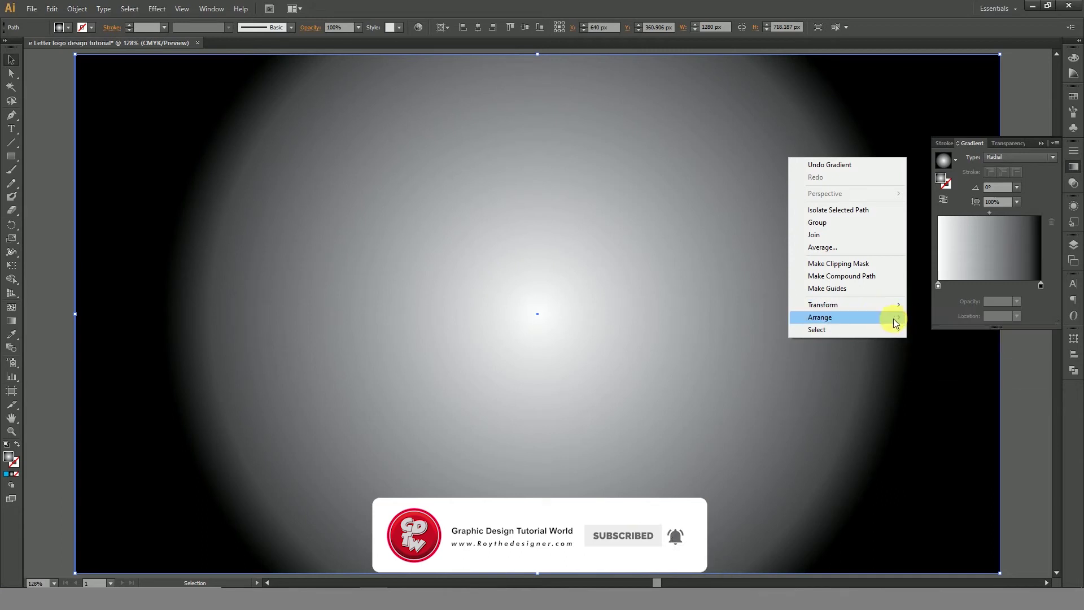
mouse_move(895, 319)
click(953, 362)
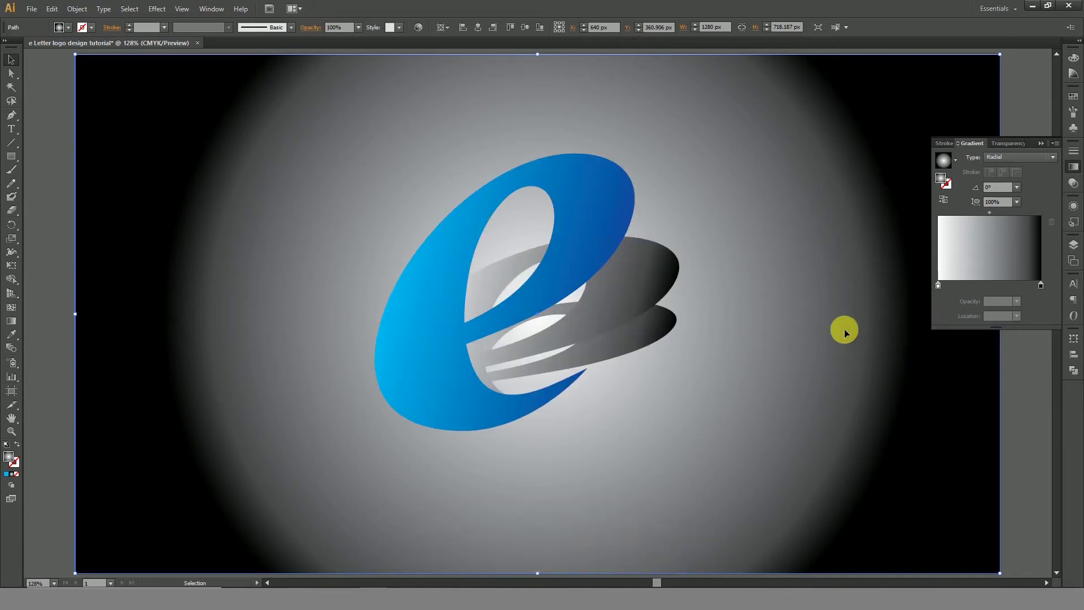
- Recolour the black outer stop of the background's radial gradient to a CMYK blue with C 100, medium magenta, Y 0 and K 0
click(1041, 287)
double_click(1041, 286)
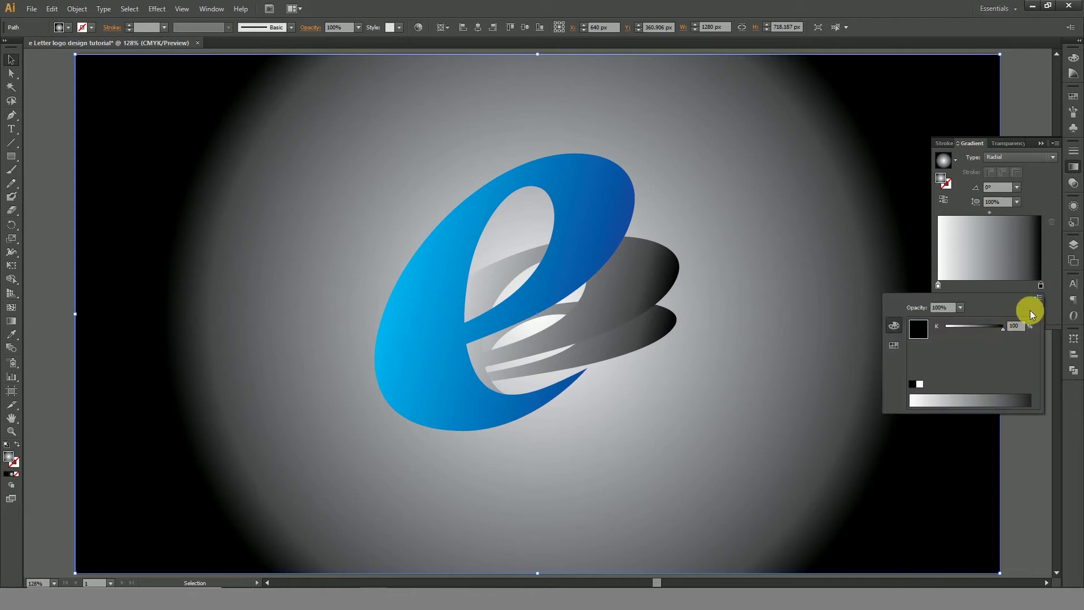
click(1039, 296)
click(984, 339)
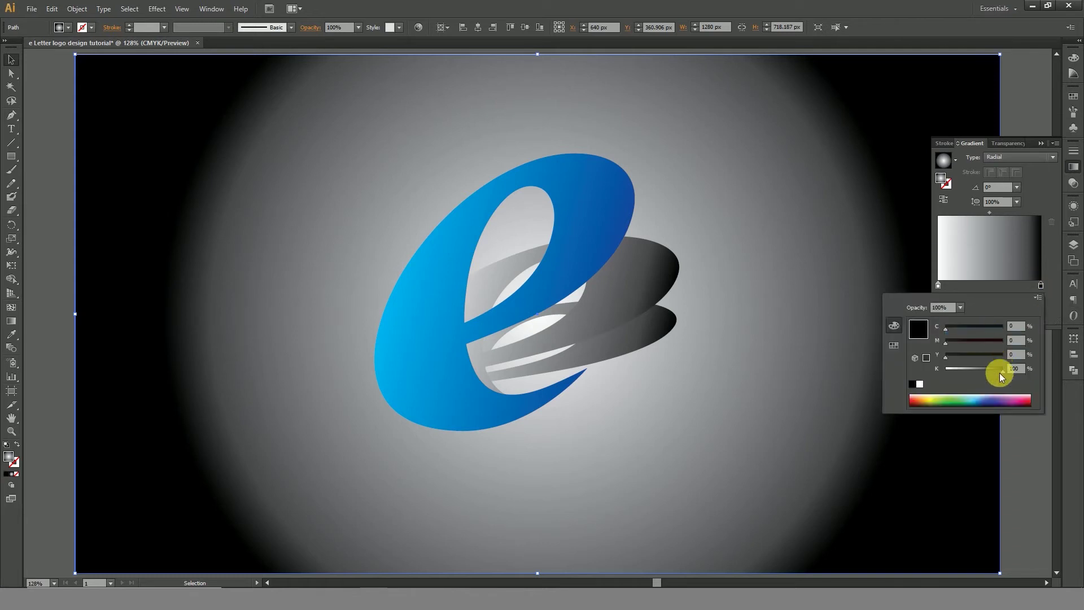
drag(1000, 372, 918, 360)
click(1001, 328)
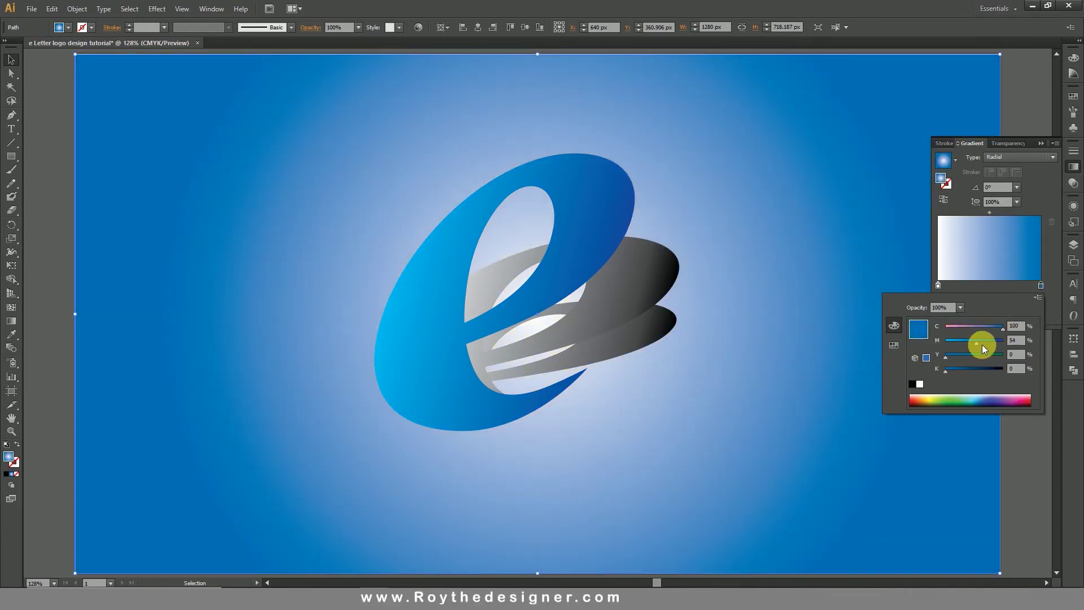
mouse_move(981, 344)
mouse_down()
mouse_move(991, 341)
mouse_move(974, 344)
mouse_up()
- Enlarge the background's radial gradient with the Gradient tool so its radius reaches beyond the artboard's side edges
click(12, 322)
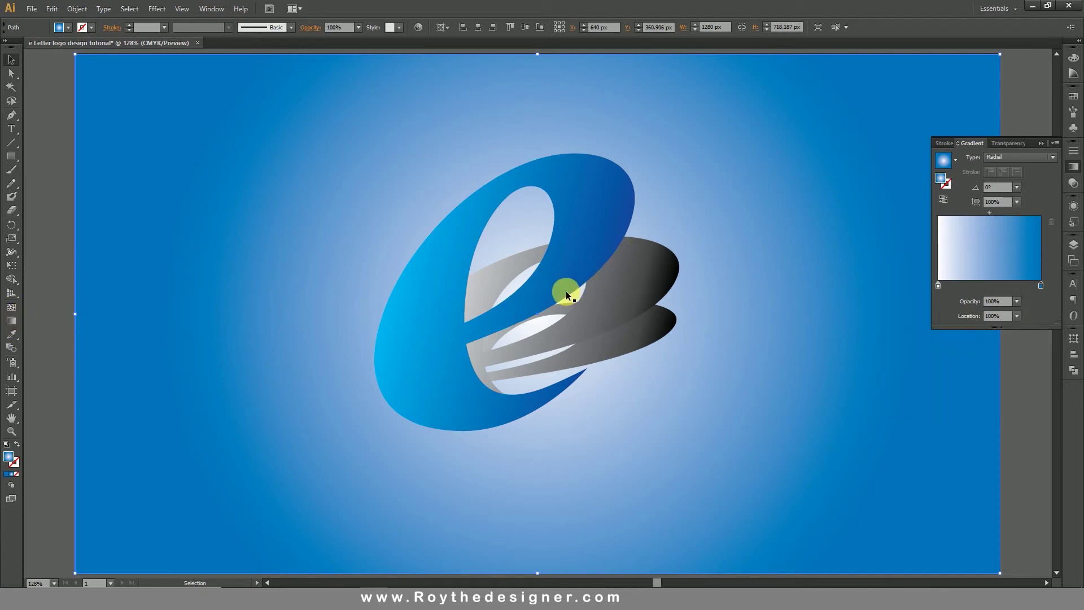
click(12, 321)
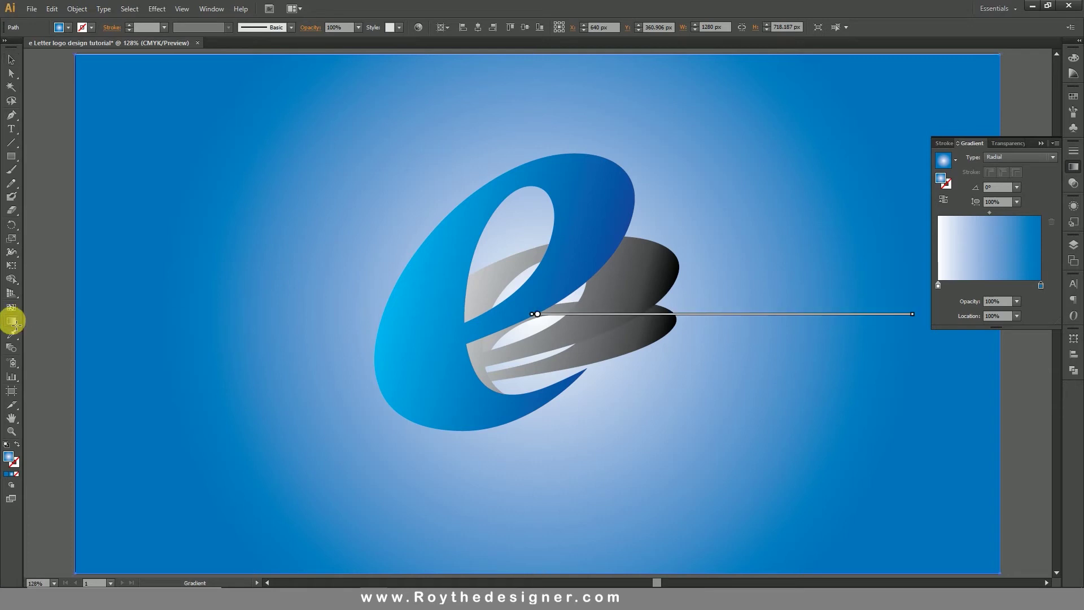
mouse_move(911, 323)
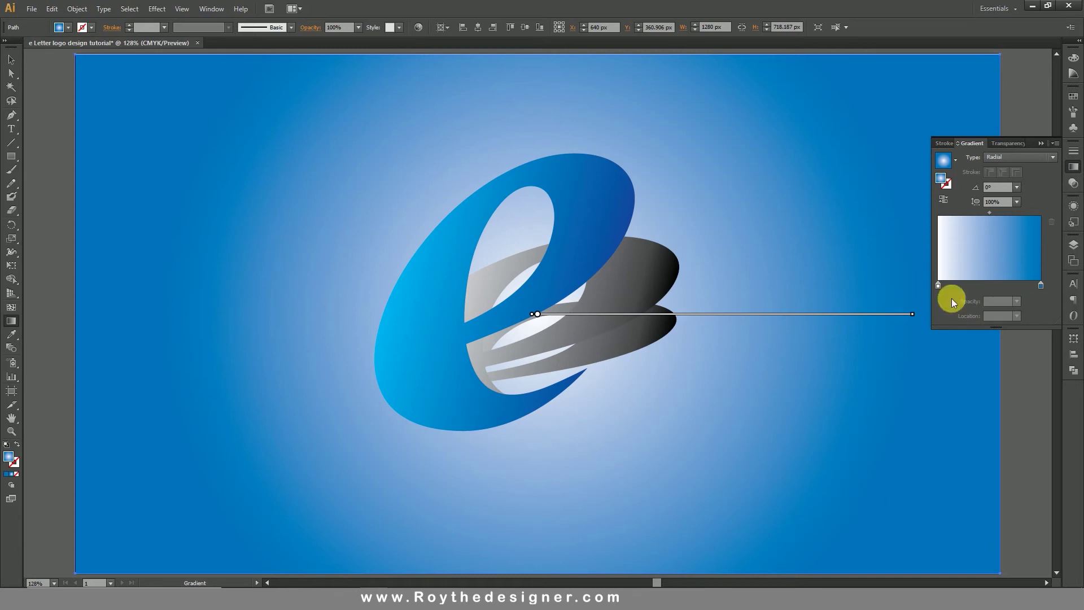
key(ctrl+1)
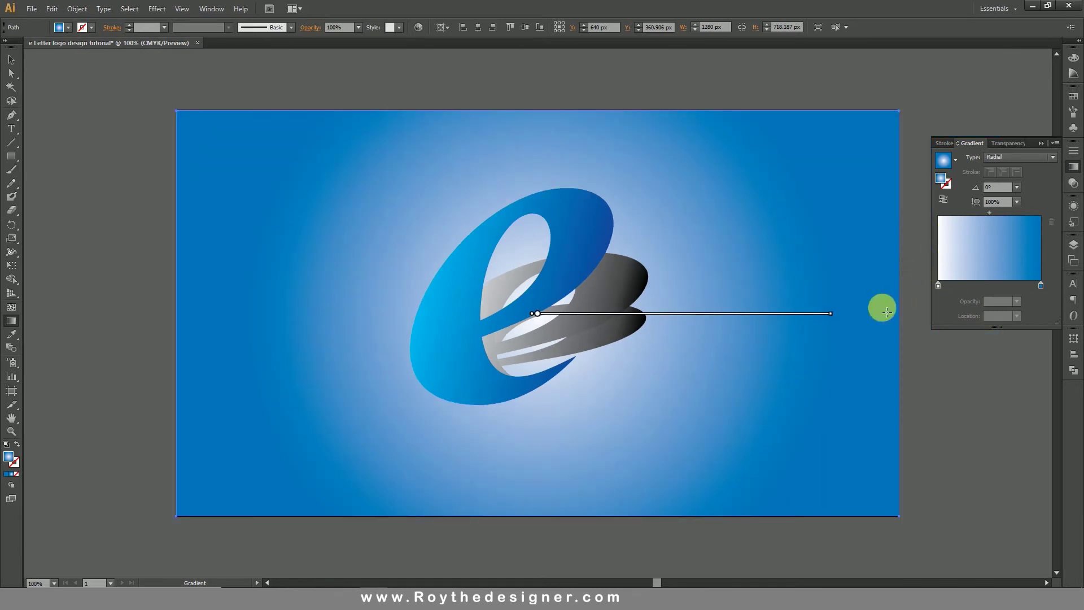
drag(832, 314, 951, 307)
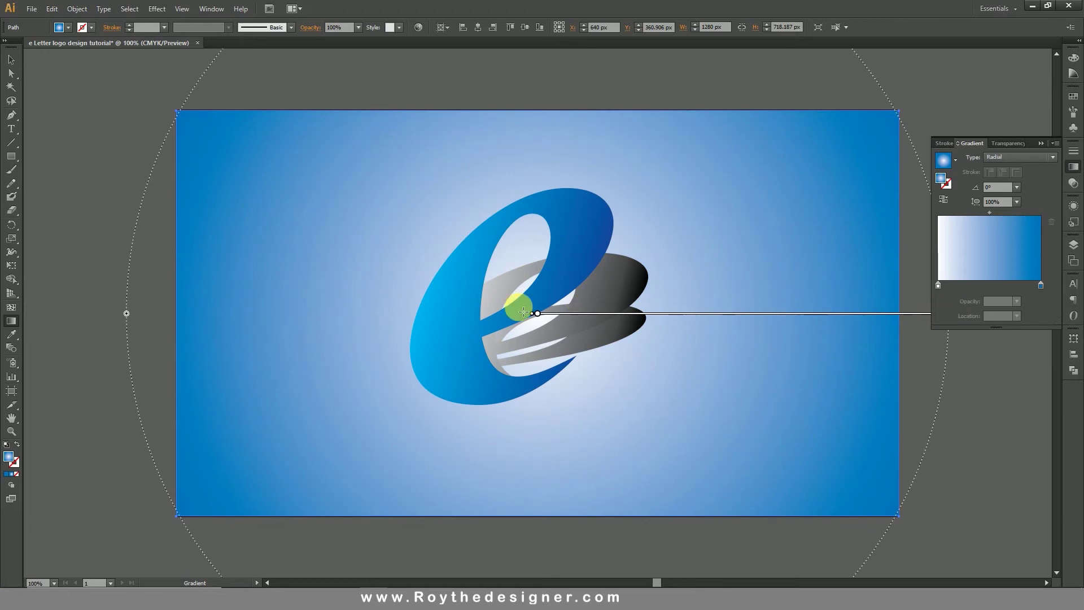
key(v)
key(ctrl+0)
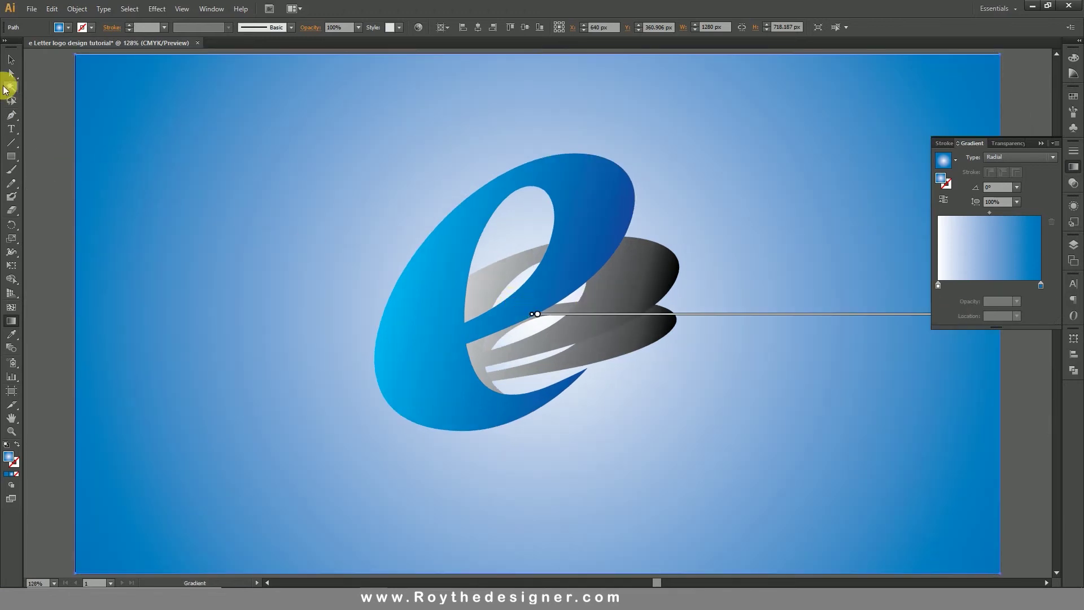
- Lock the background rectangle so that it cannot be selected
click(11, 59)
click(77, 9)
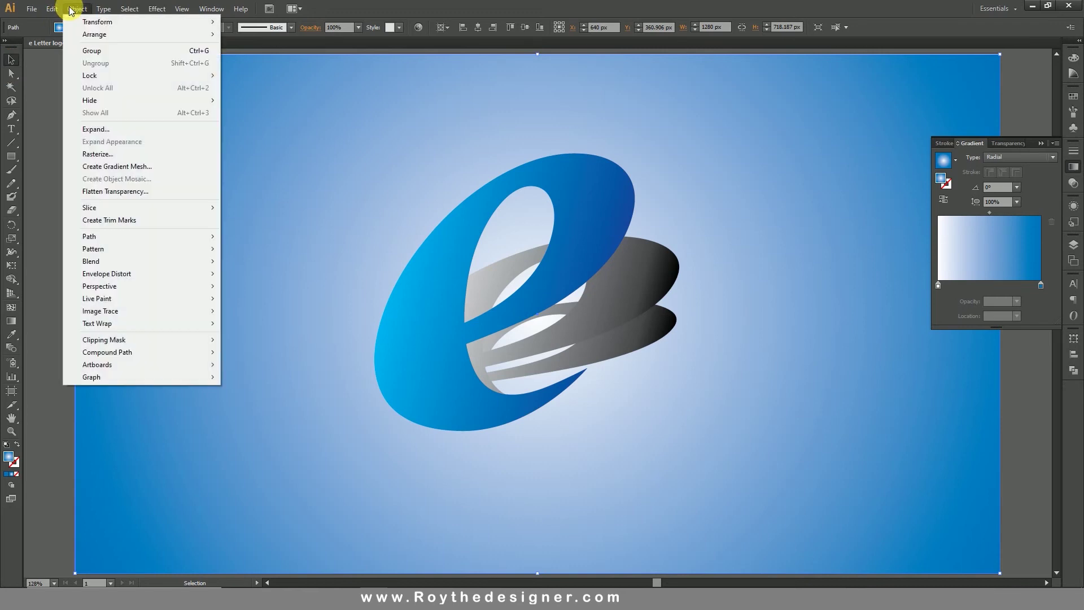
mouse_move(97, 75)
click(246, 76)
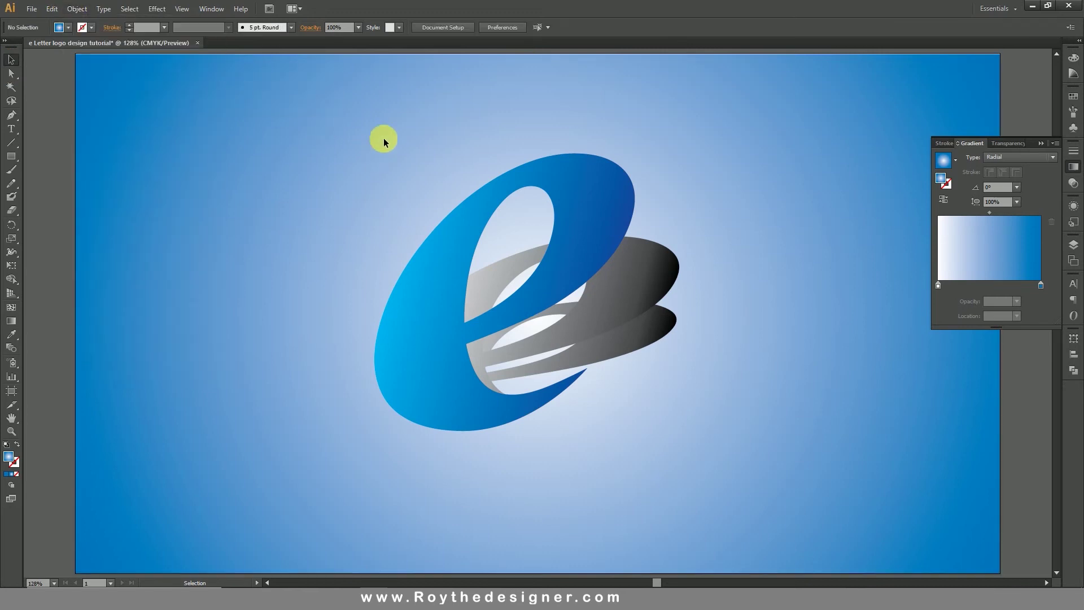
- Redraw one shared linear gradient across both grey e copies, running past their outer edge at about 7.3°
click(646, 349)
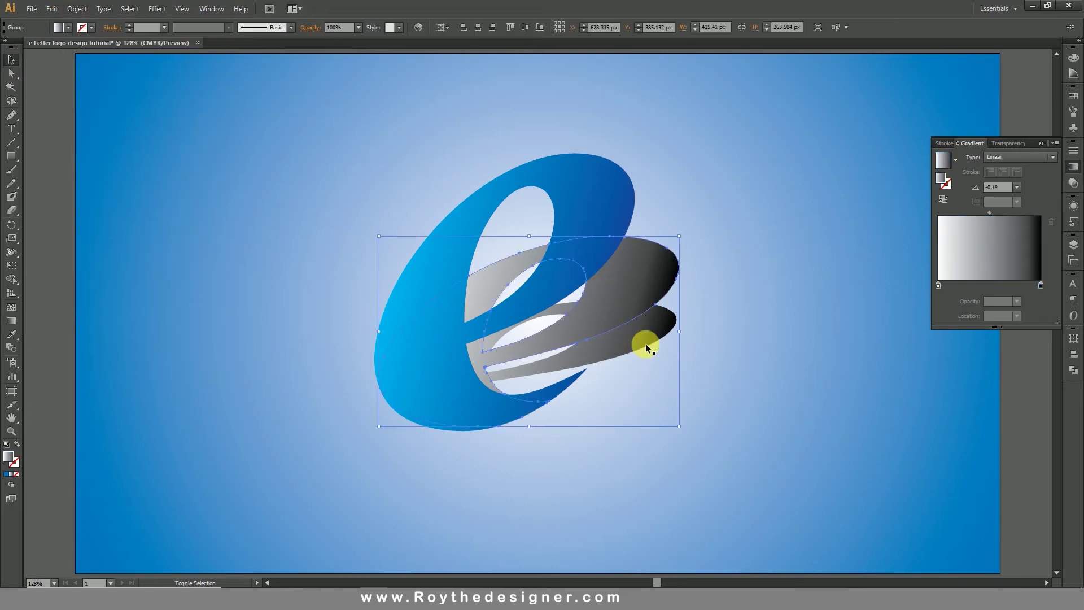
shift+click(644, 342)
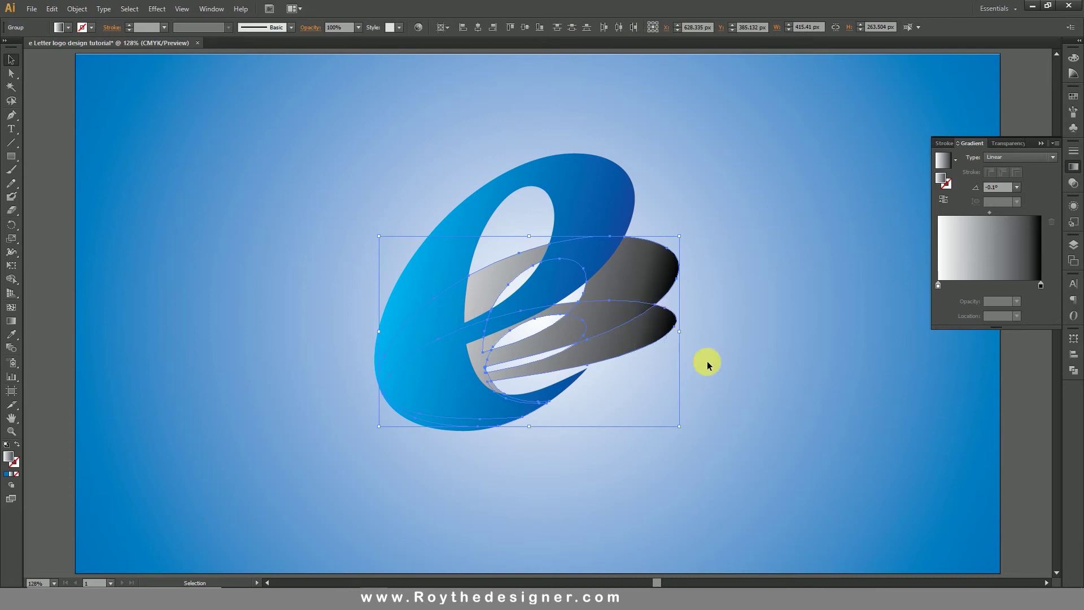
click(11, 320)
drag(439, 354, 729, 292)
drag(431, 305, 762, 323)
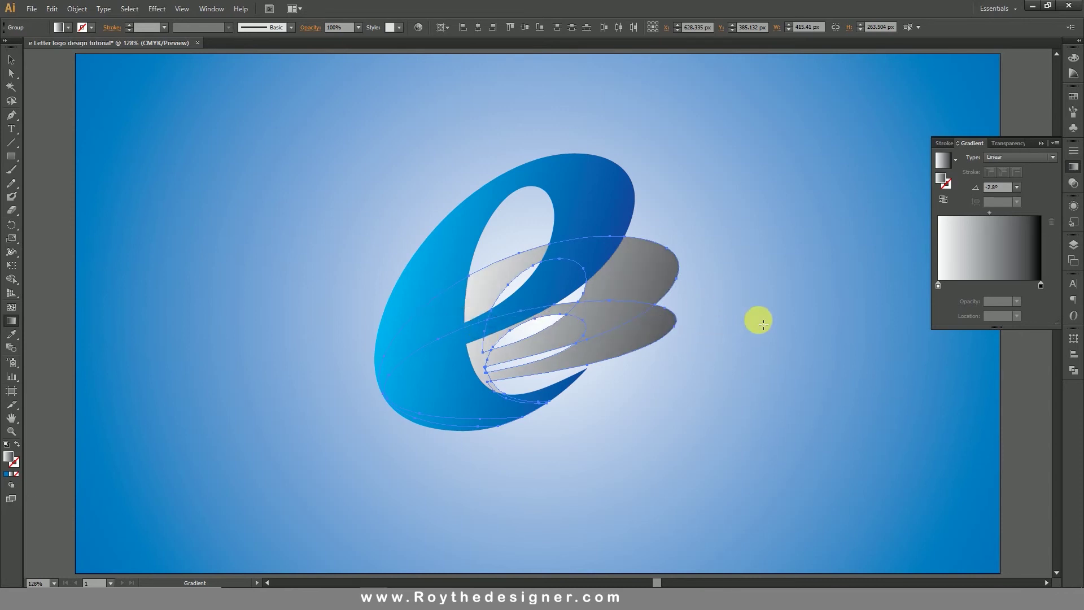
drag(448, 356, 774, 317)
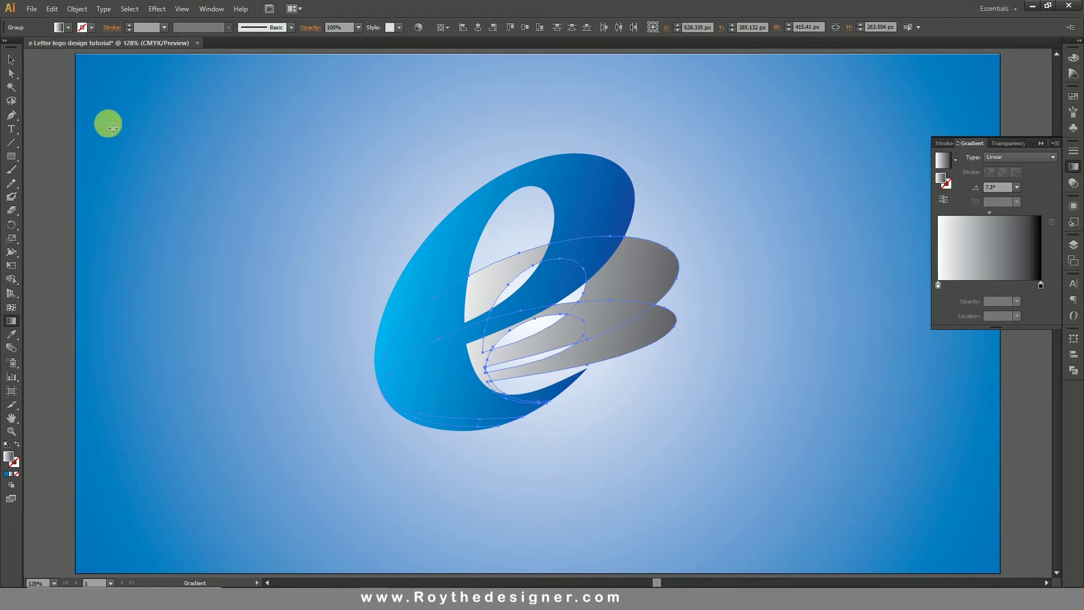
click(11, 59)
click(389, 170)
- Set the opacity of the lowest, smallest grey e copy to 20%
click(661, 322)
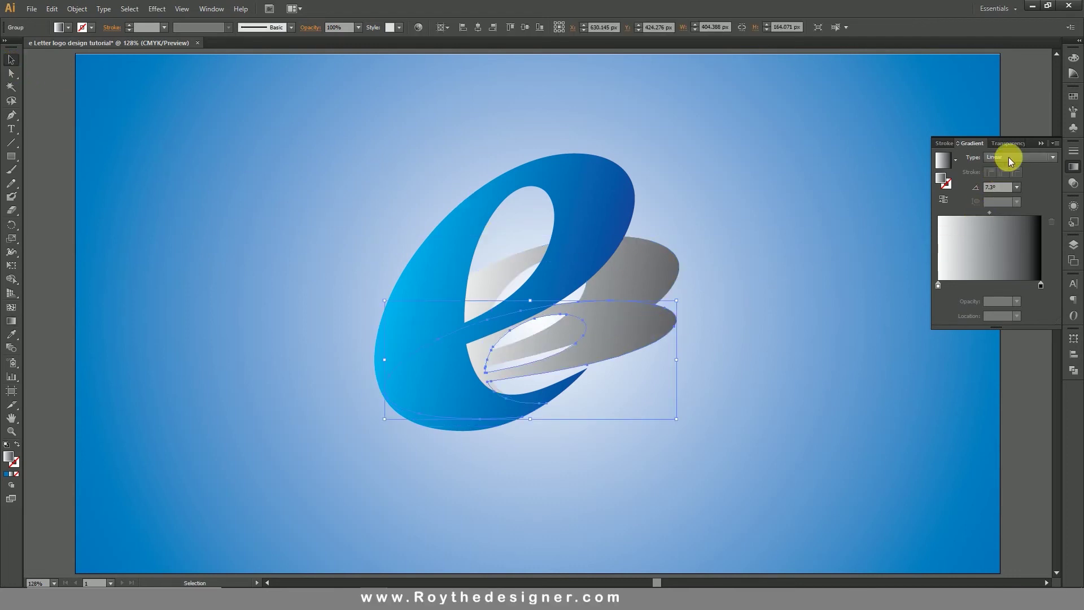
click(1074, 183)
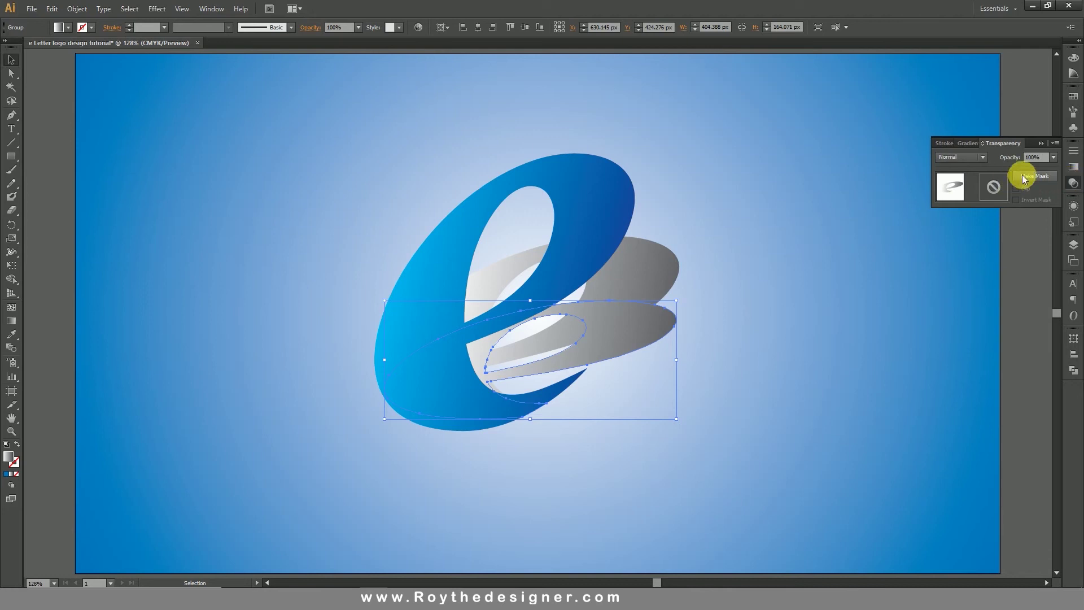
click(1053, 157)
click(1040, 244)
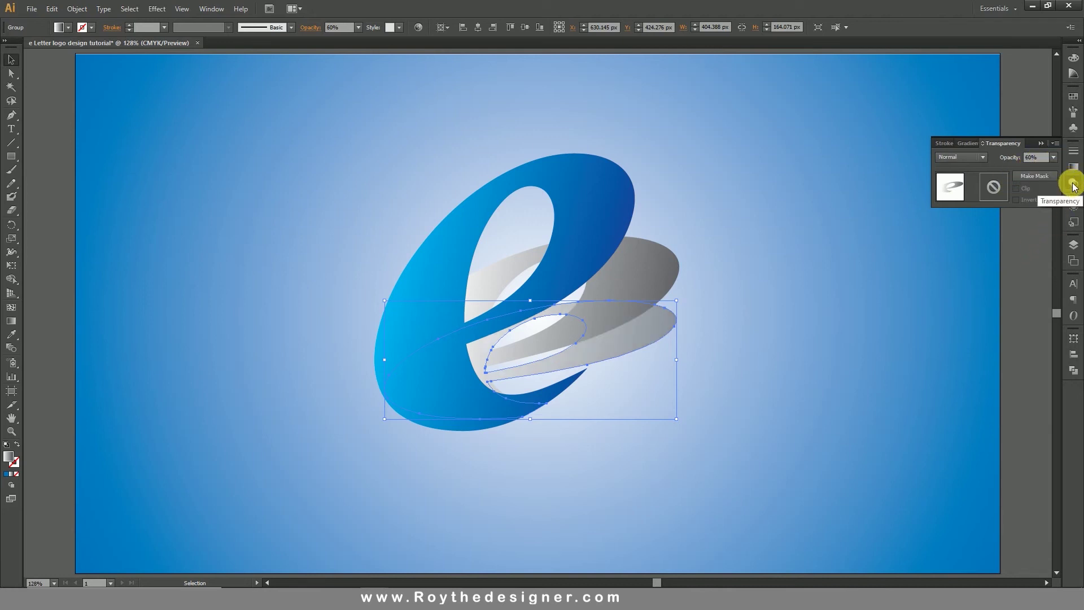
click(1053, 157)
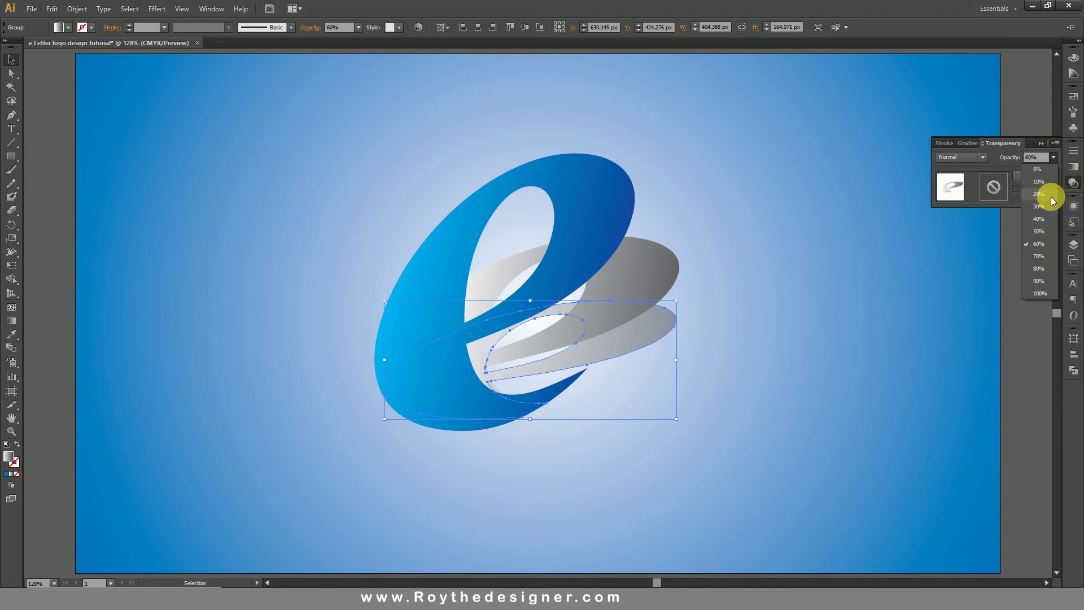
click(1048, 194)
click(716, 316)
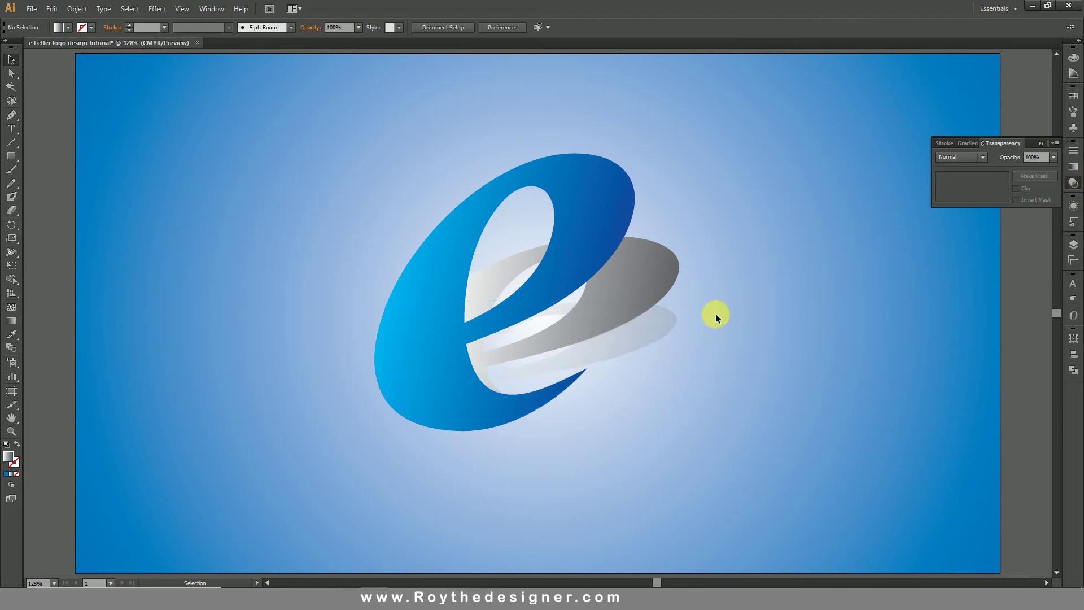
- Set the opacity of the larger grey e copy to 30%
click(636, 293)
click(1053, 157)
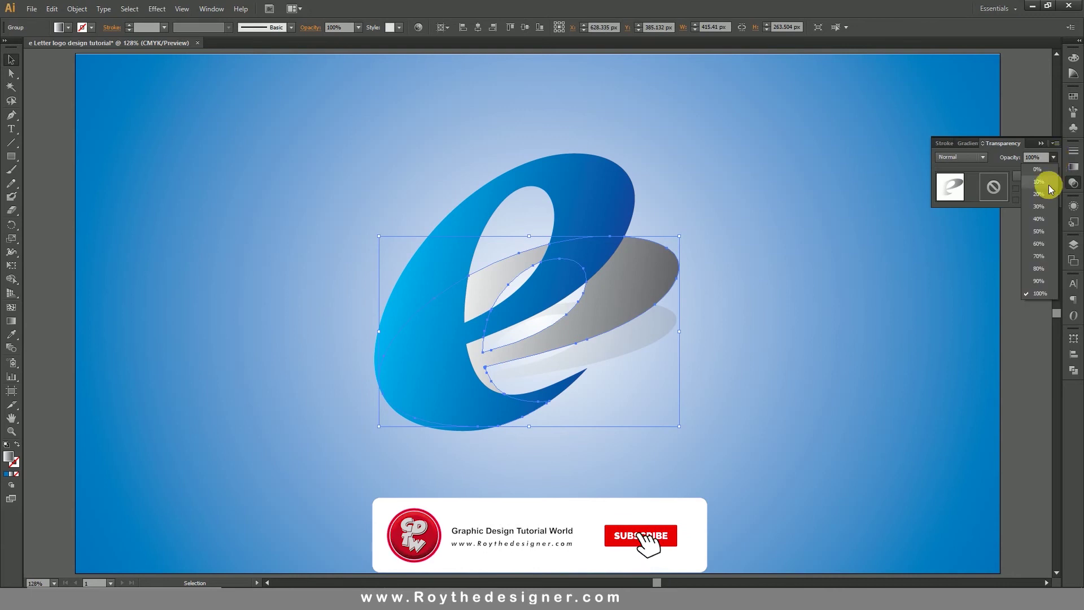
click(1039, 206)
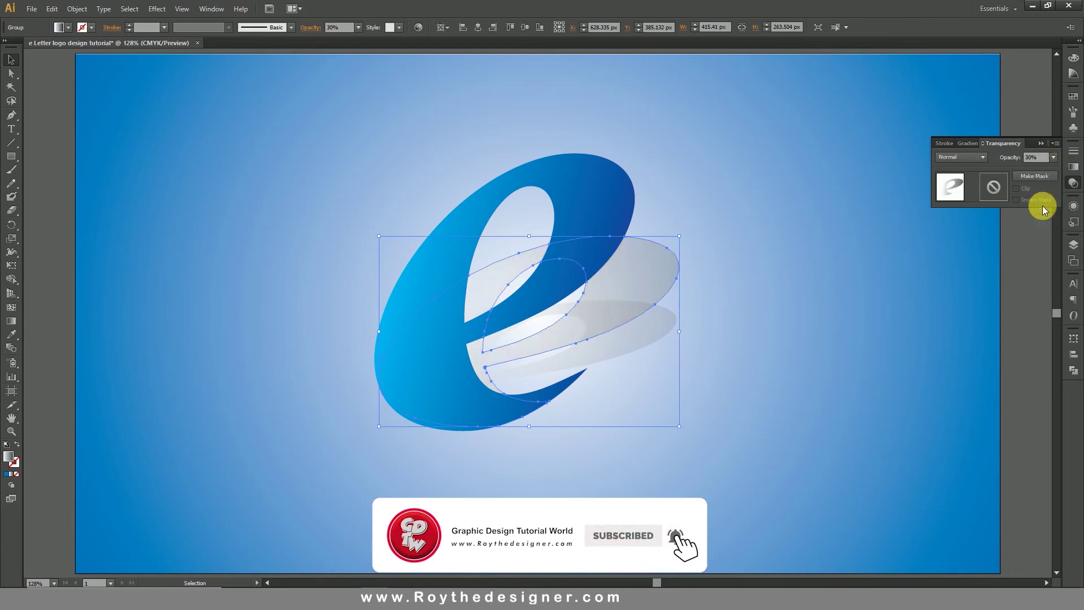
click(772, 349)
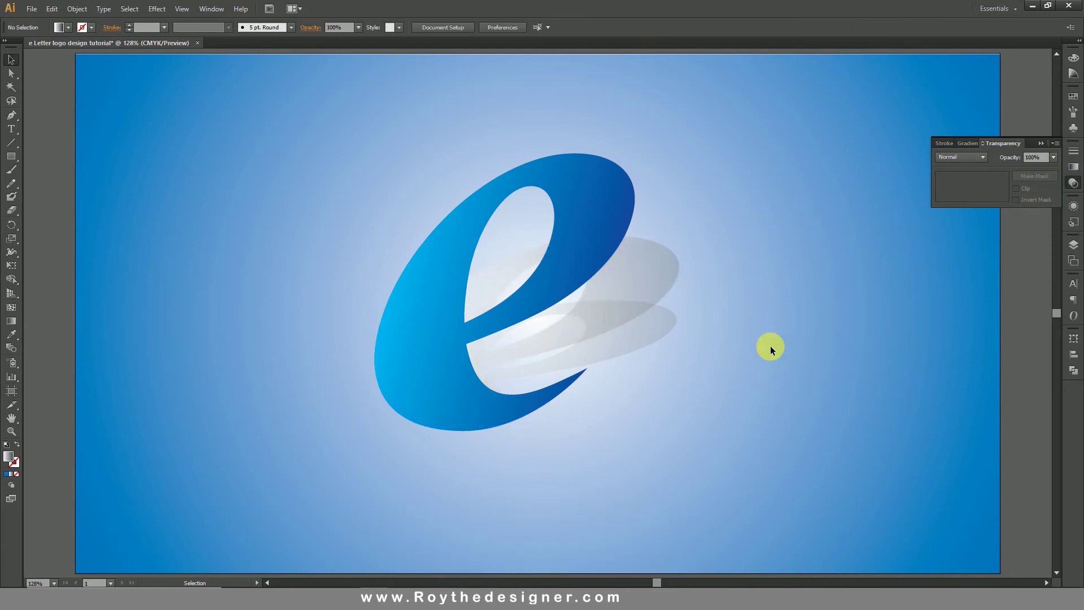
- Try filling the blue front letter e with solid white, and undo the fill
click(564, 230)
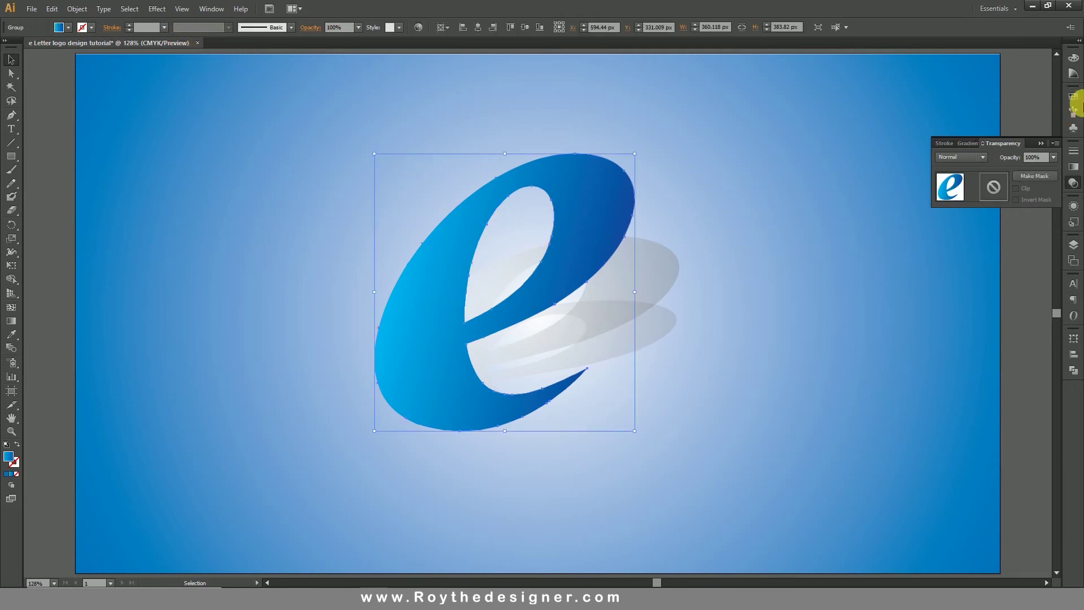
click(1074, 57)
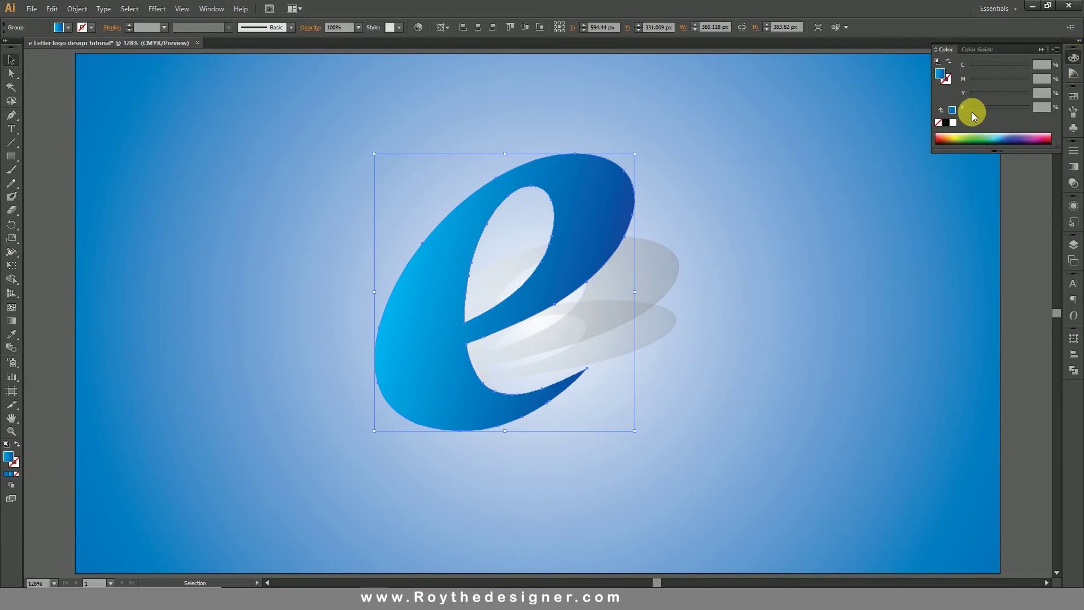
click(954, 123)
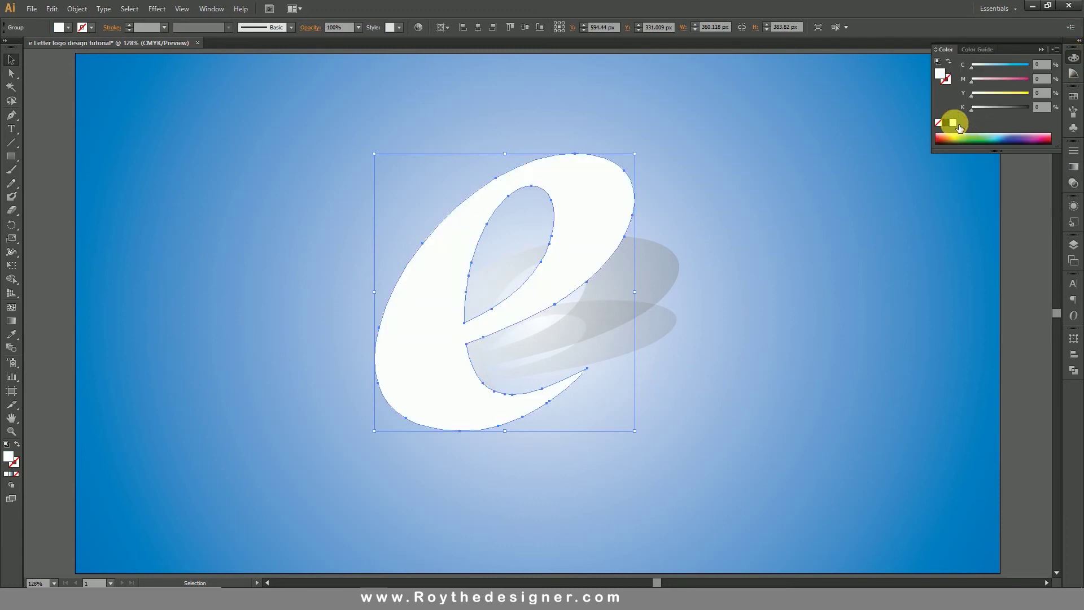
click(52, 8)
click(71, 21)
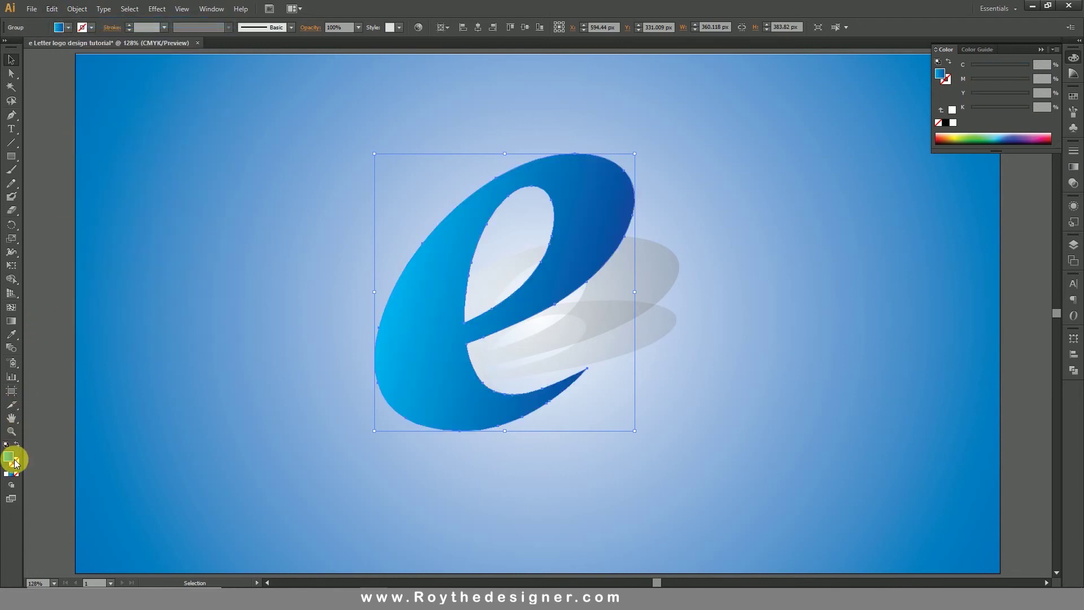
- Give the front letter e a white 1 pt stroke with the elliptical width profile that tapers at both ends
click(953, 122)
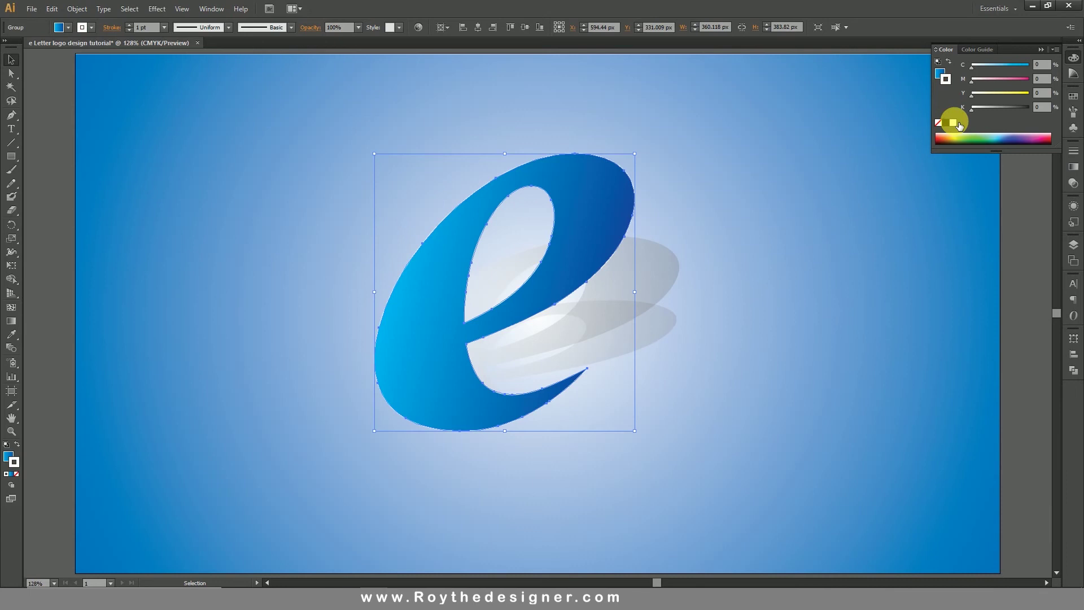
click(228, 27)
click(209, 59)
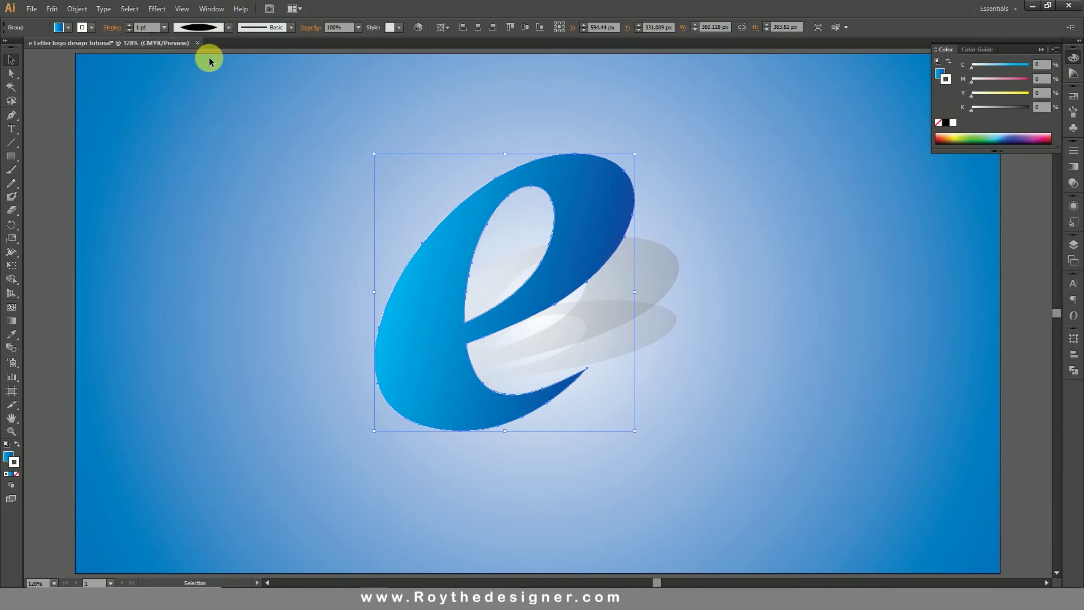
click(357, 171)
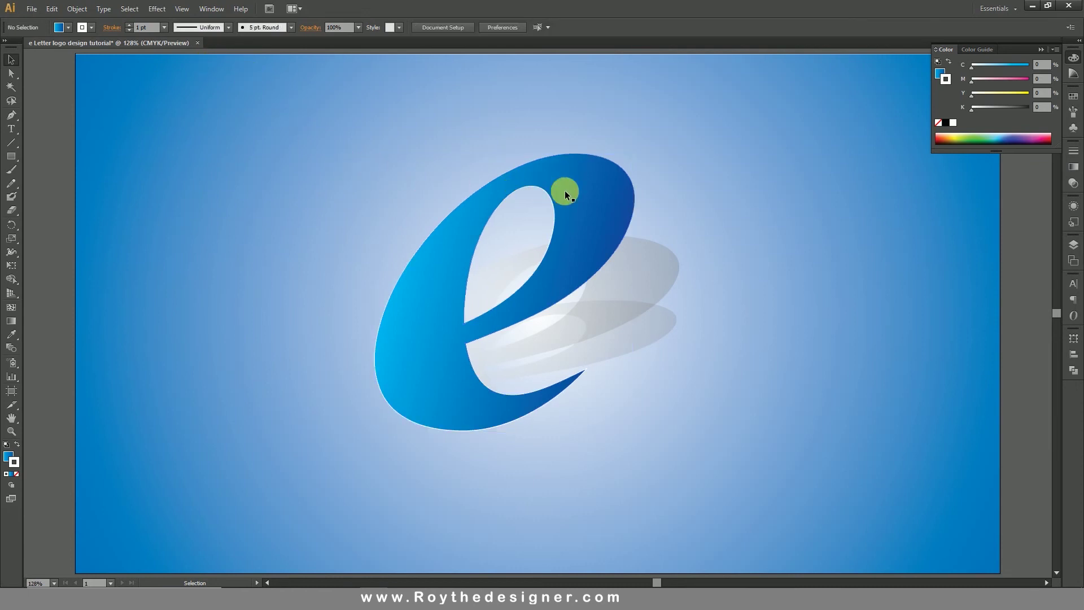
click(587, 202)
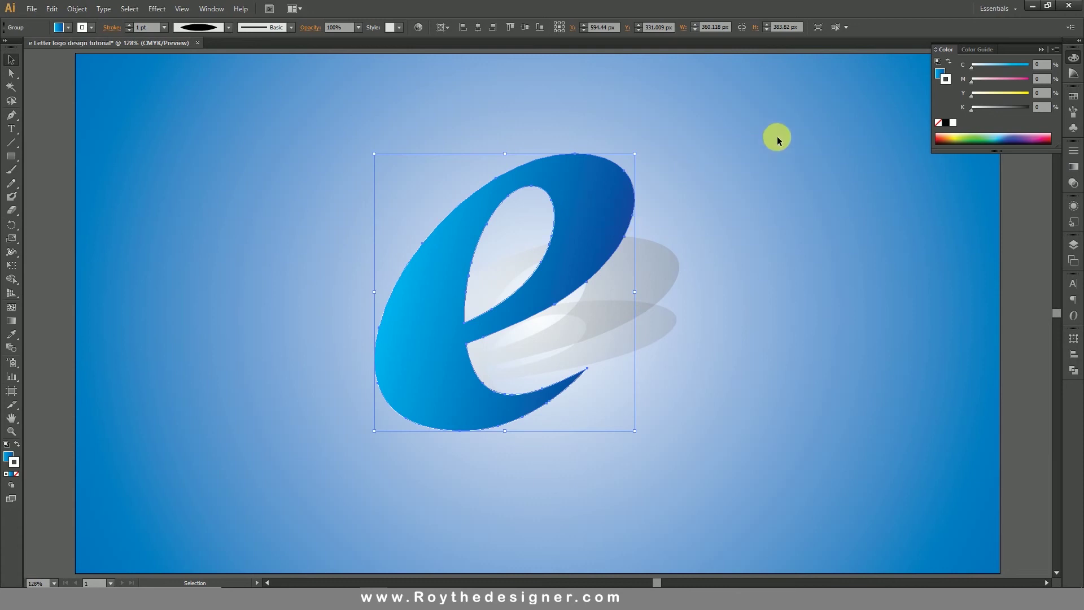
click(943, 72)
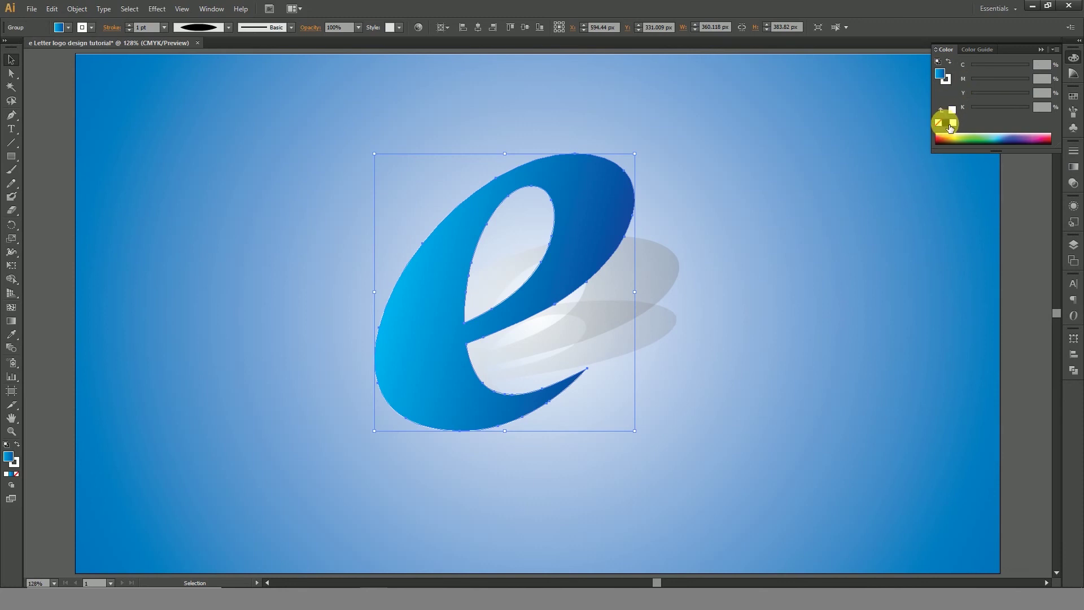
click(727, 167)
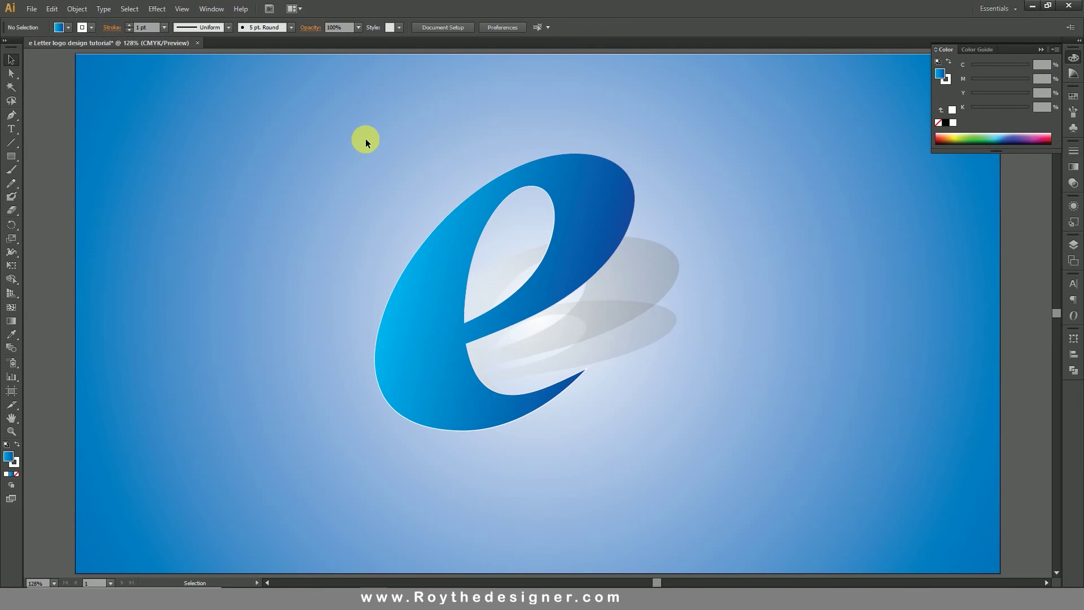
- Unlock the background rectangle
click(77, 8)
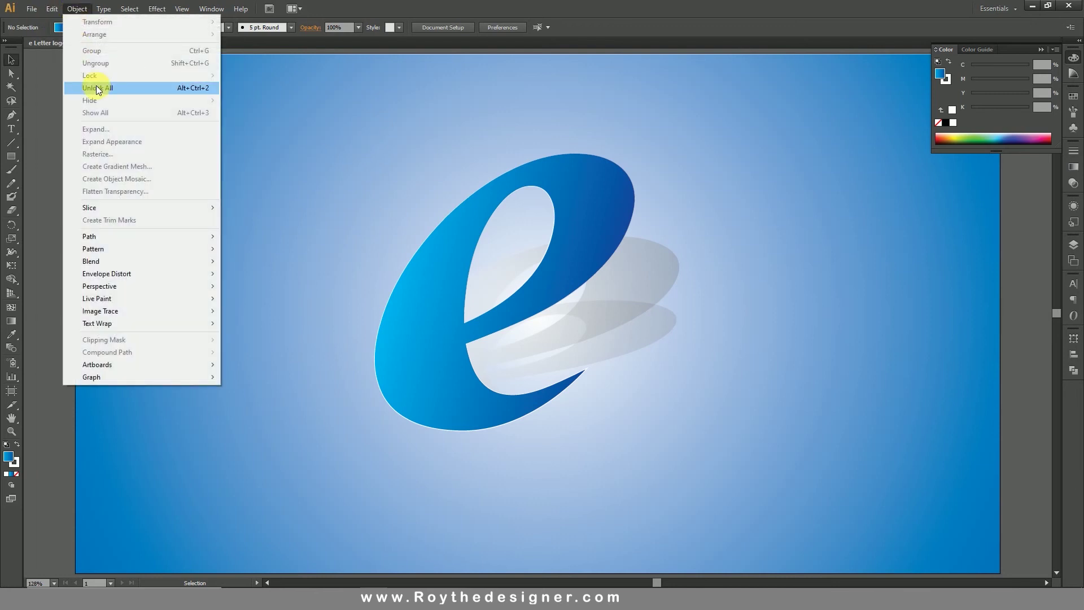
click(97, 88)
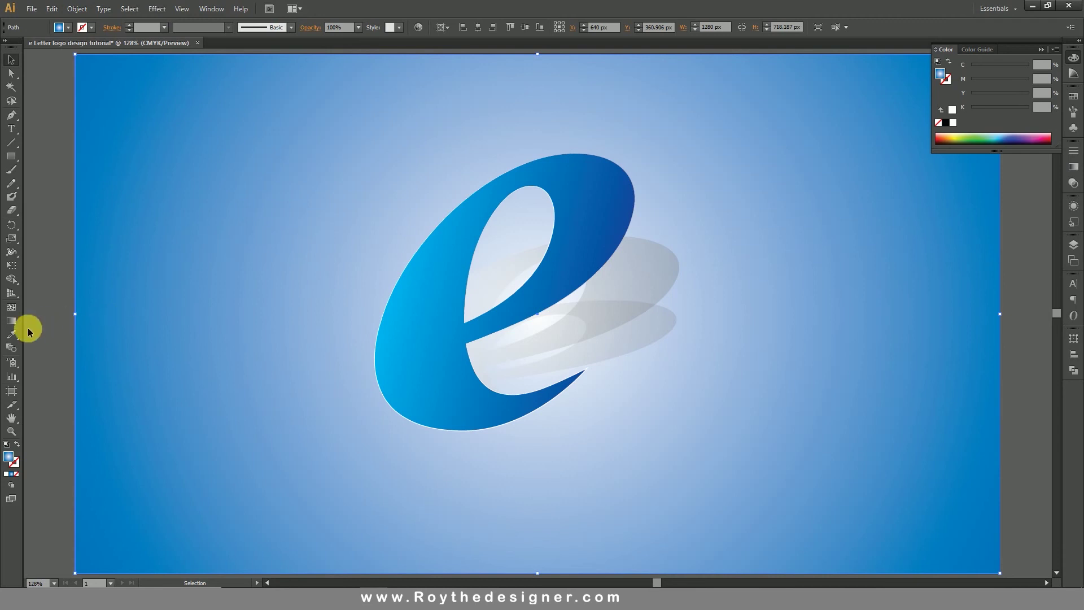
- Tighten the background's radial gradient by moving its outer blue colour stop inward and shrinking its radius to the rectangle's side edge
click(12, 322)
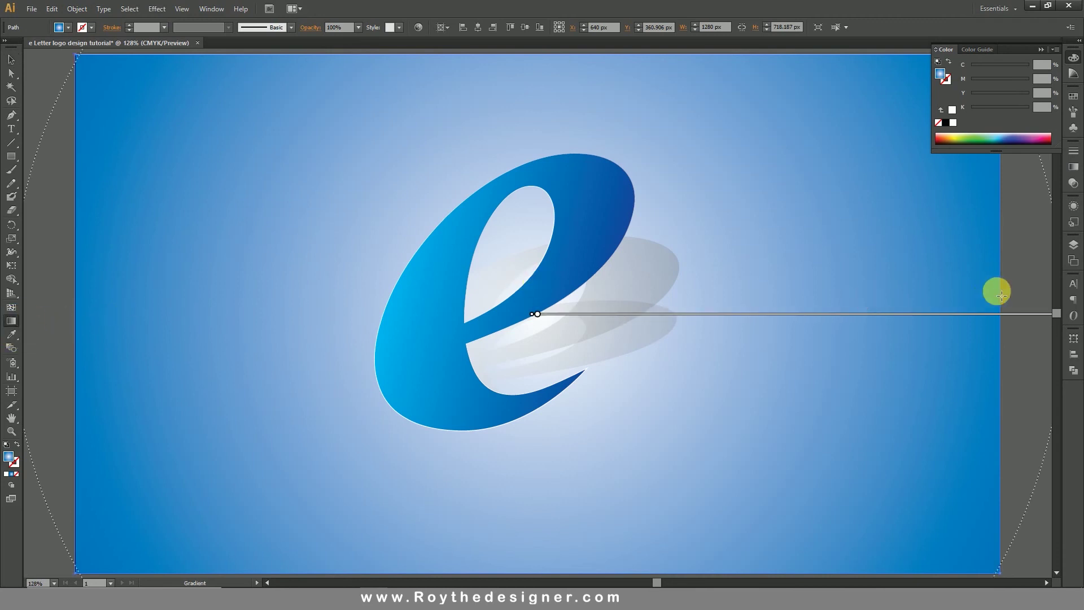
mouse_move(539, 316)
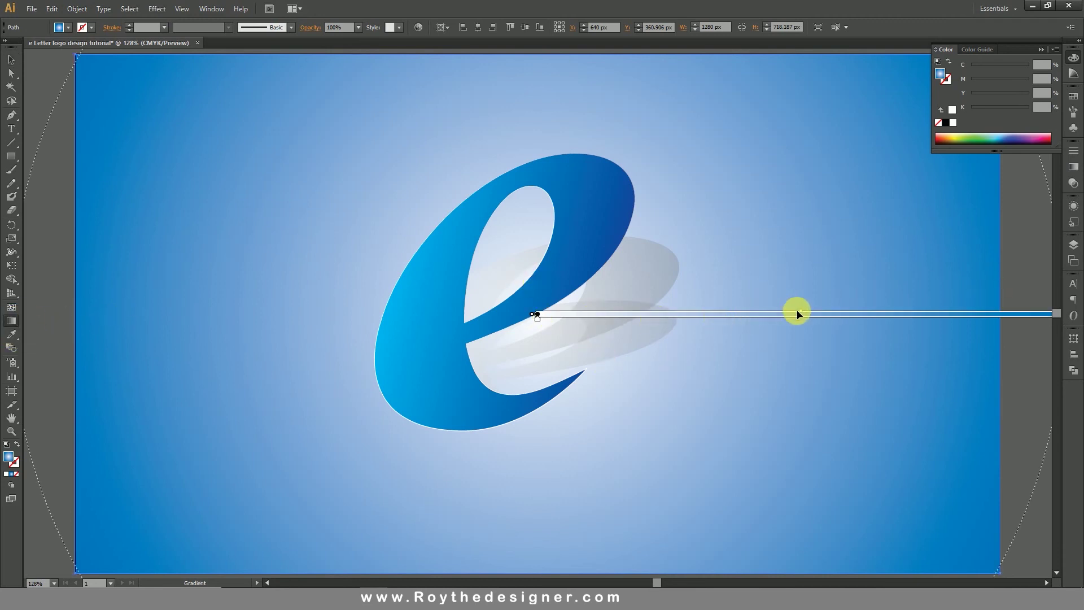
key(ctrl+minus)
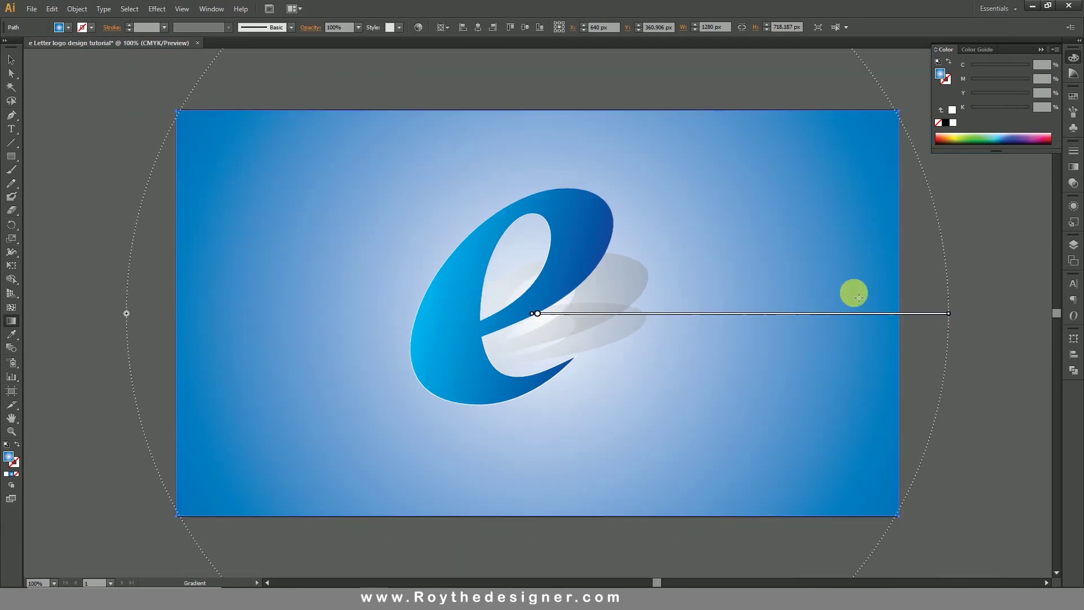
drag(952, 321, 789, 323)
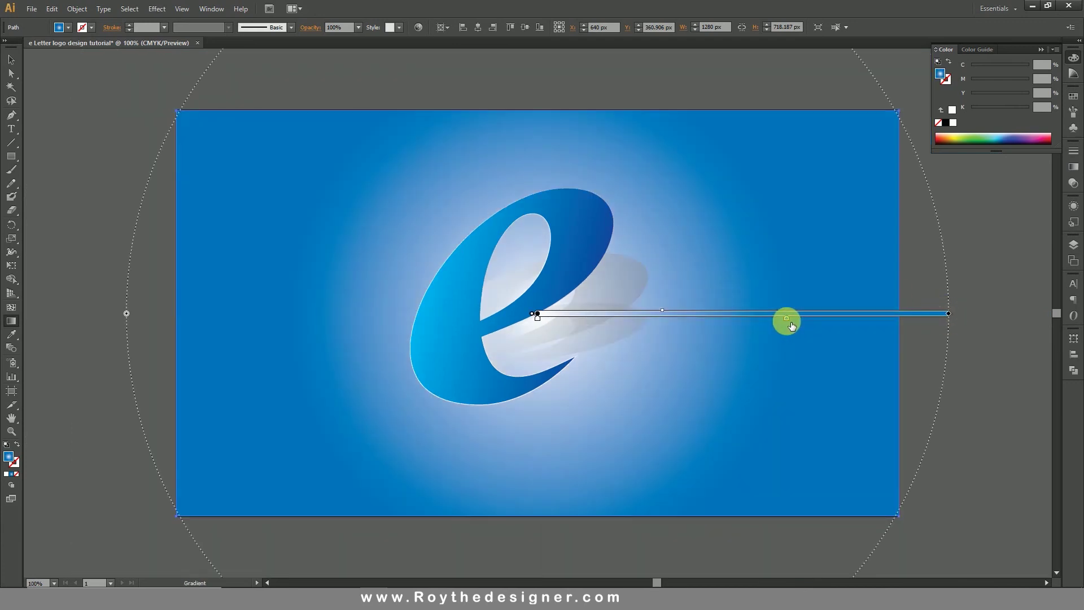
drag(948, 313, 901, 314)
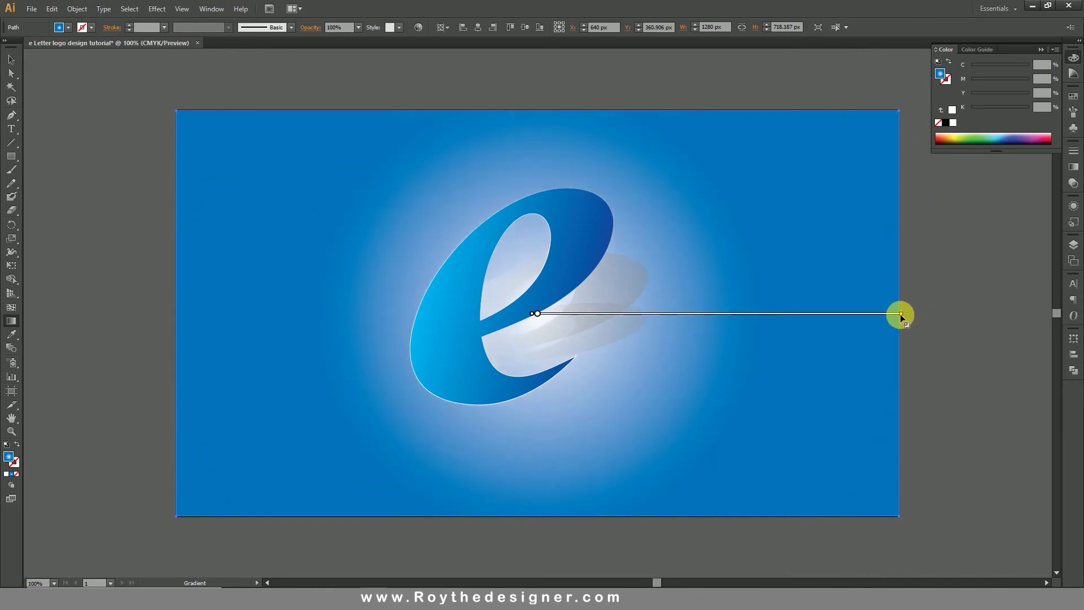
click(12, 59)
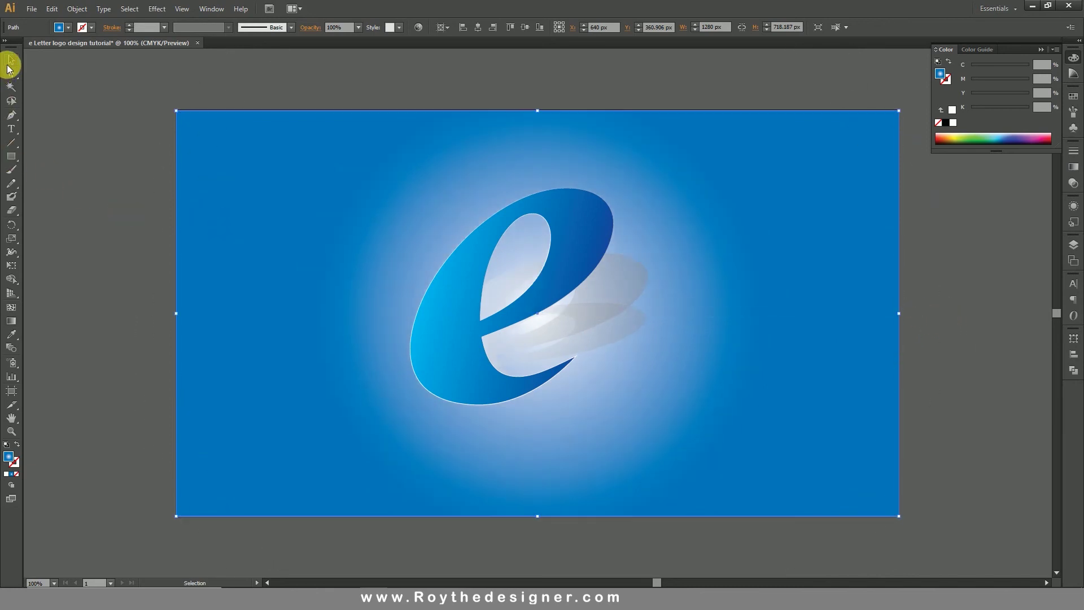
click(935, 300)
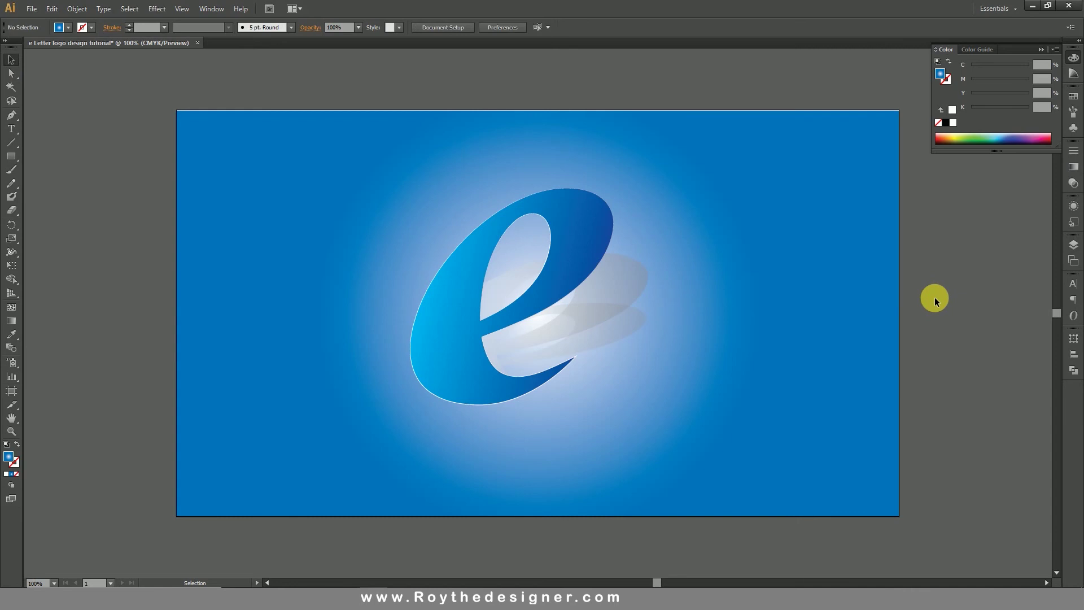
- Set the opacity of the smaller grey e copy to 40%
key(ctrl+space)
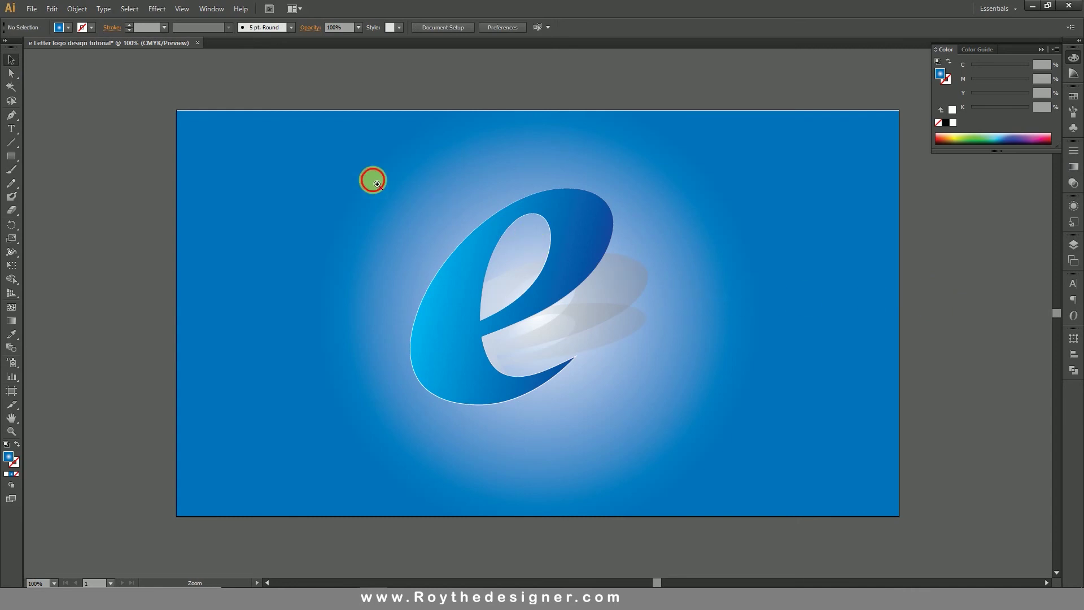
drag(373, 180, 728, 449)
click(661, 305)
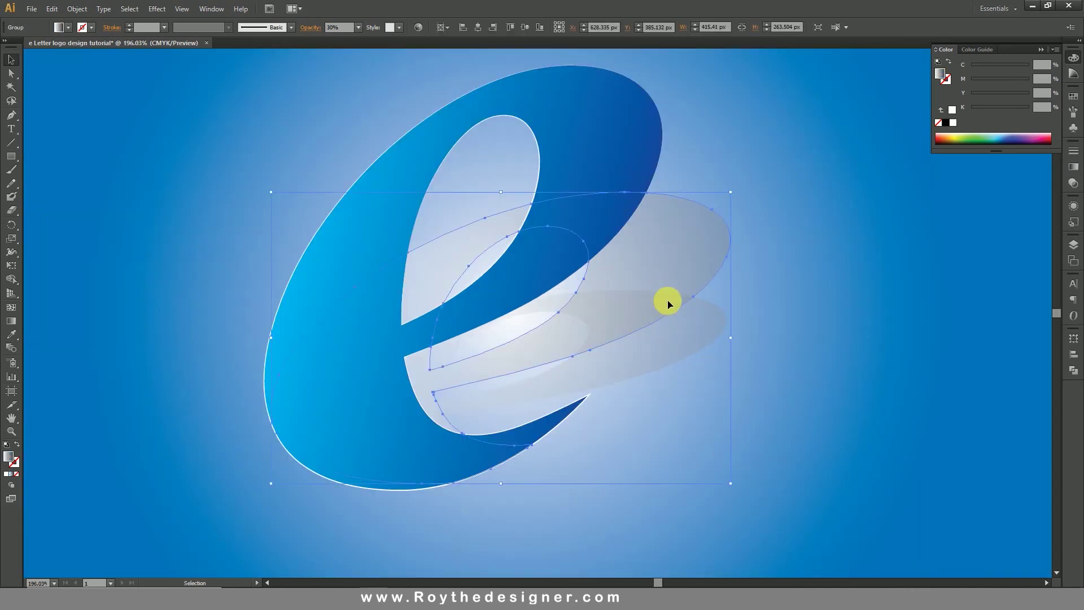
shift+click(680, 340)
click(770, 319)
click(687, 348)
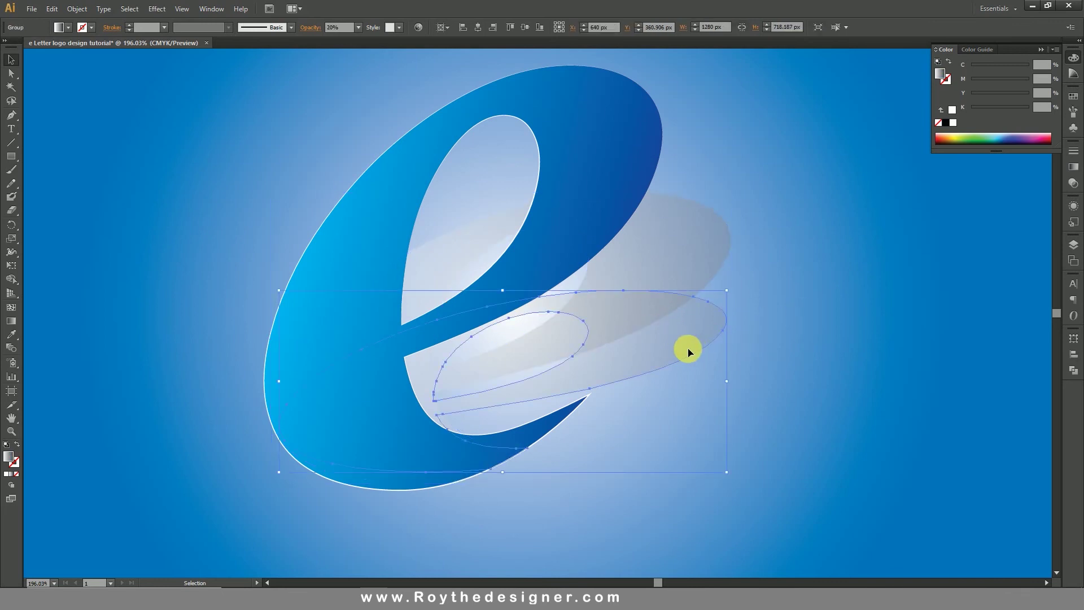
click(1073, 183)
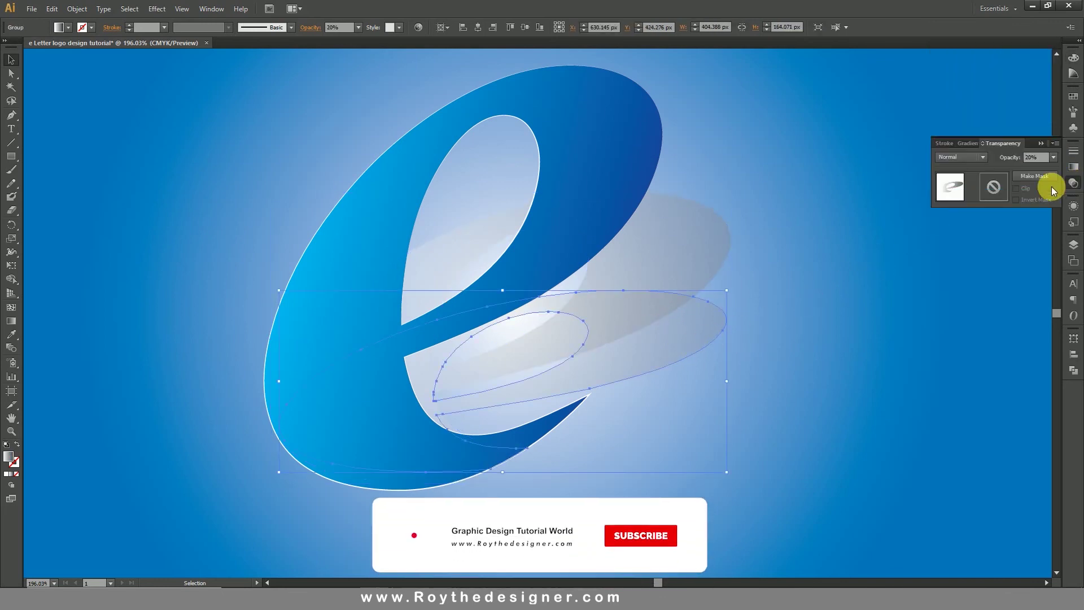
click(1053, 158)
click(1039, 206)
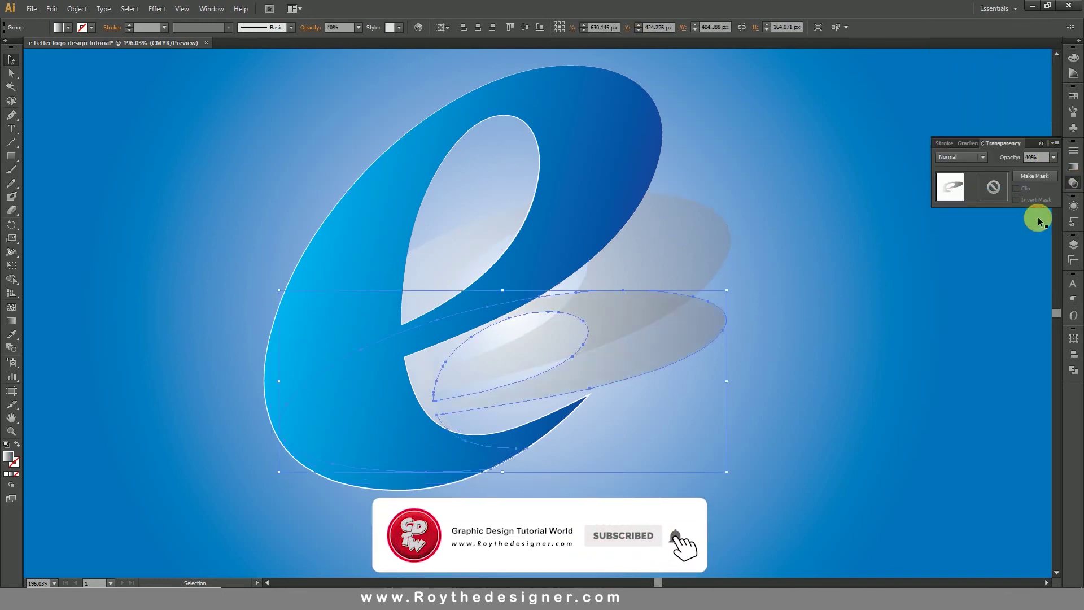
- Set the opacity of the larger grey e copy to 60%
click(698, 246)
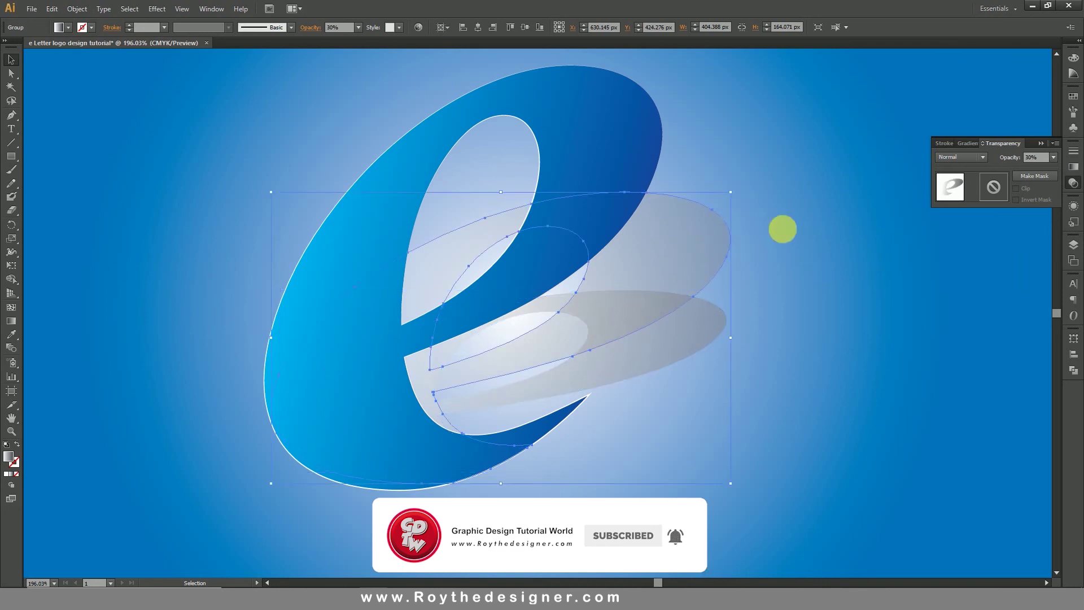
click(1053, 158)
click(1039, 244)
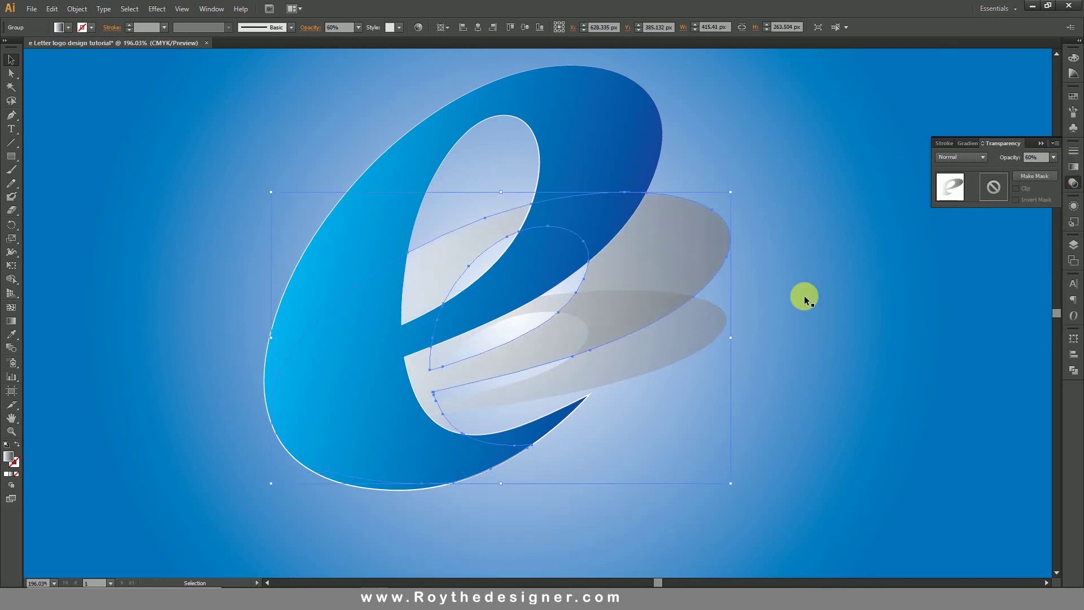
click(797, 293)
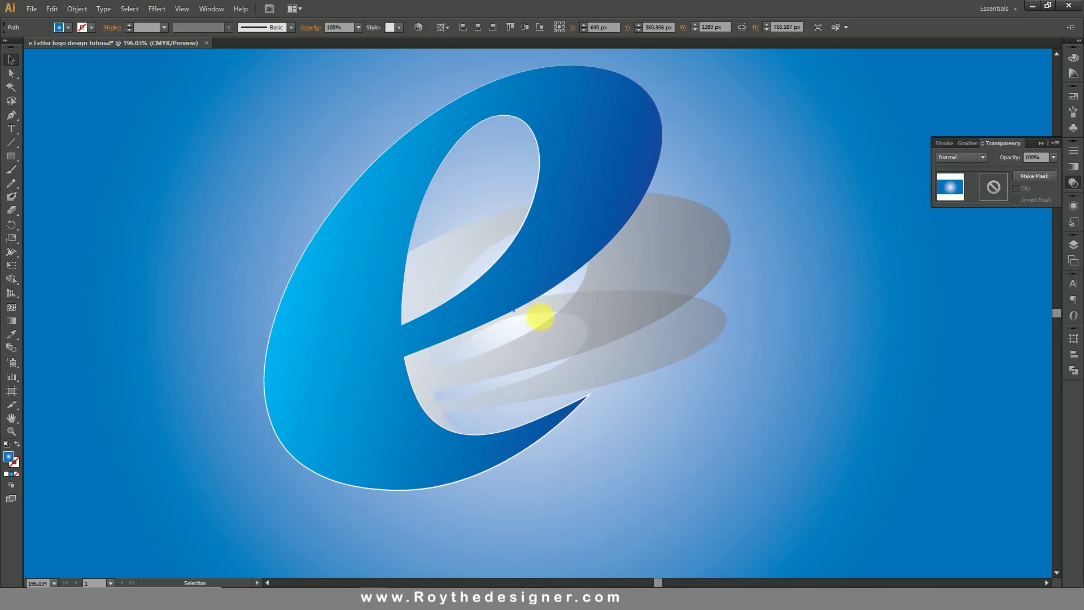
key(ctrl+1)
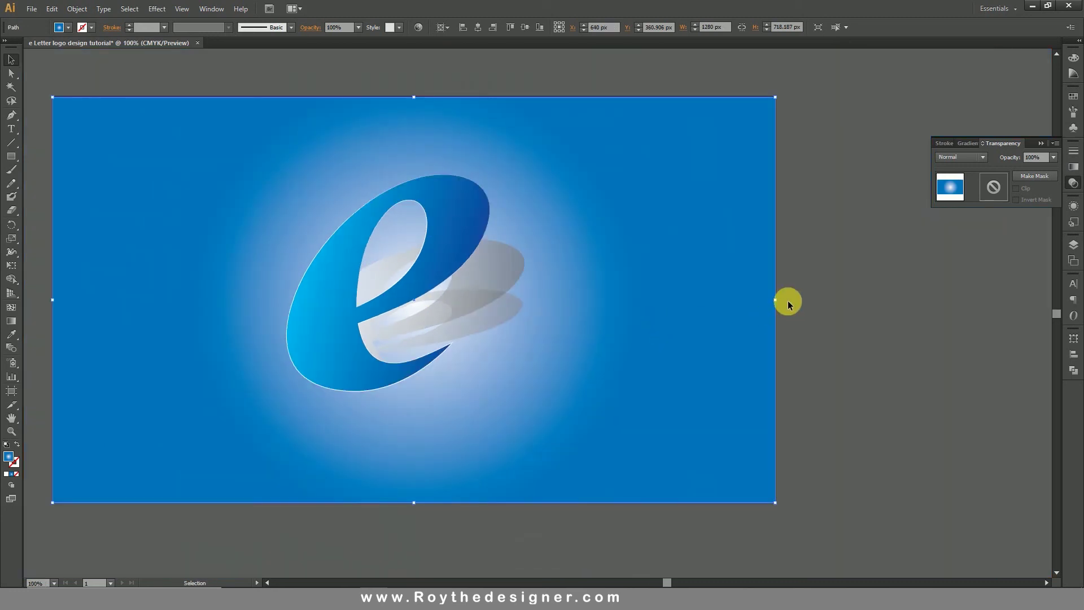
click(789, 301)
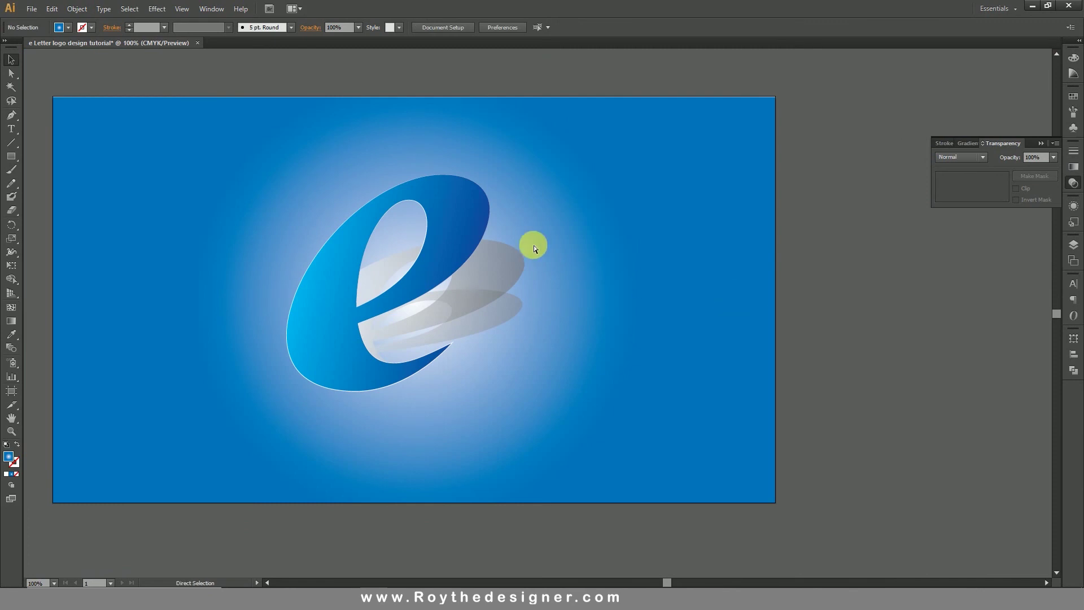
- Move the whole e logo, without the background, horizontally to about X 668 px
scroll(534, 245, up, 1)
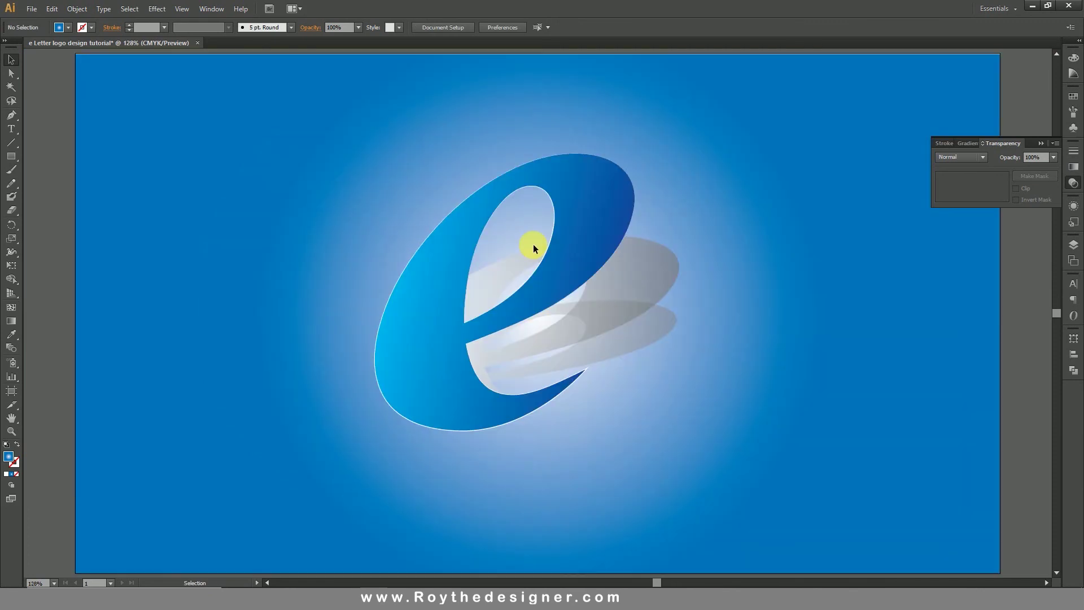
click(527, 243)
drag(528, 243, 588, 242)
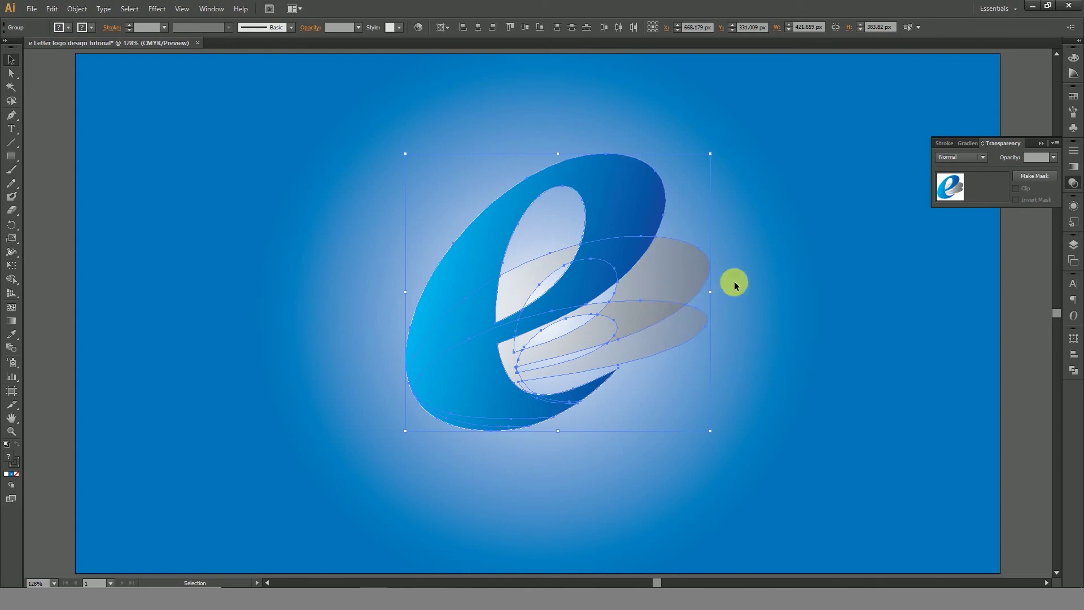
click(1025, 279)
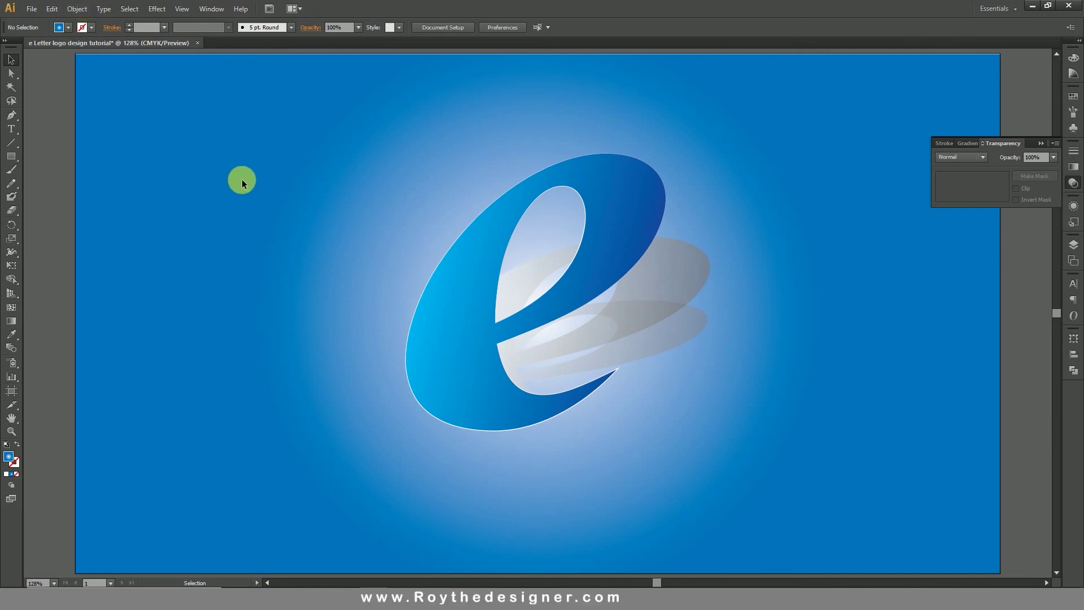
- Unlock the background rectangle and hide it
click(77, 9)
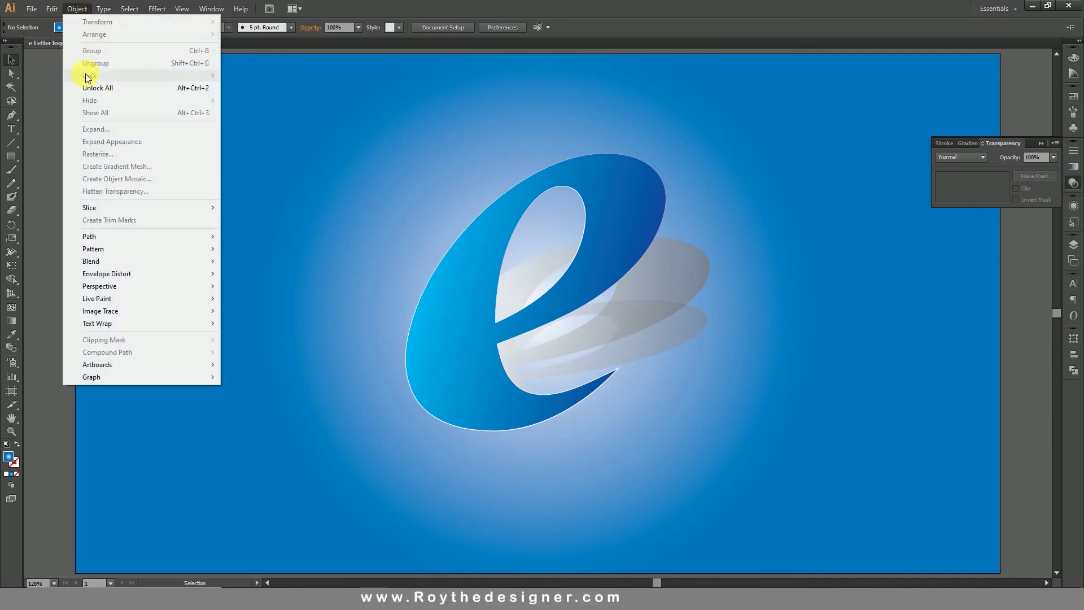
click(93, 89)
click(77, 8)
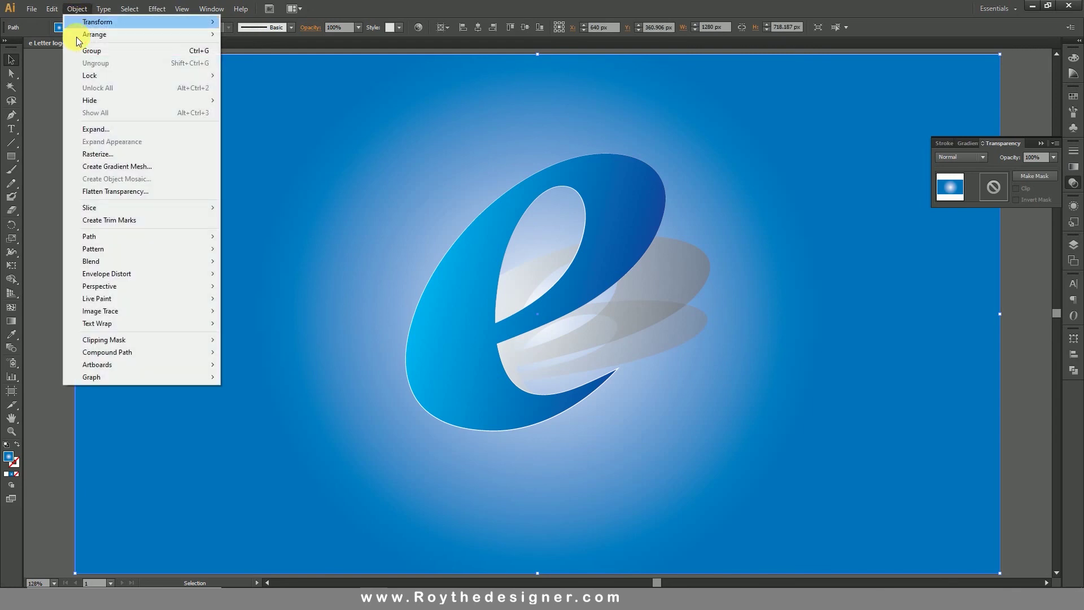
mouse_move(109, 102)
click(259, 100)
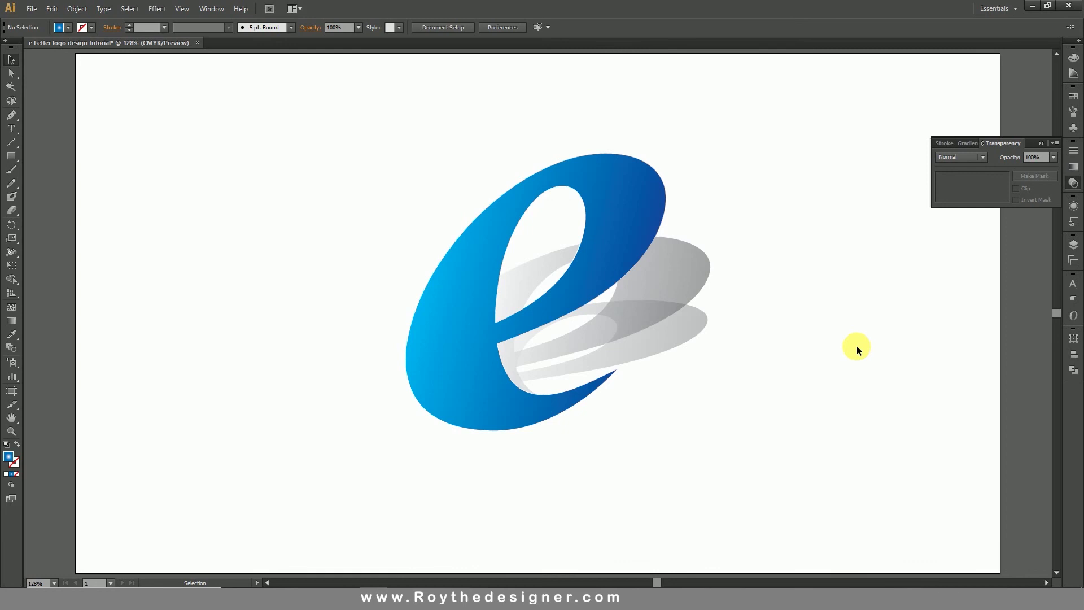
- Set the opacity of the larger grey e copy to 80% and show the hidden background rectangle again
click(696, 274)
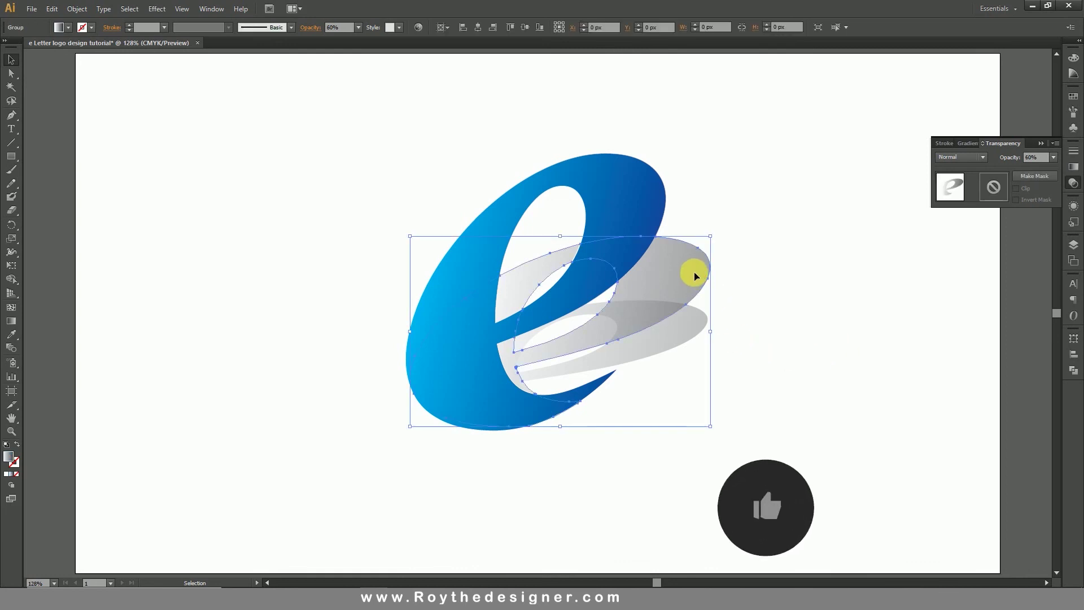
click(1052, 158)
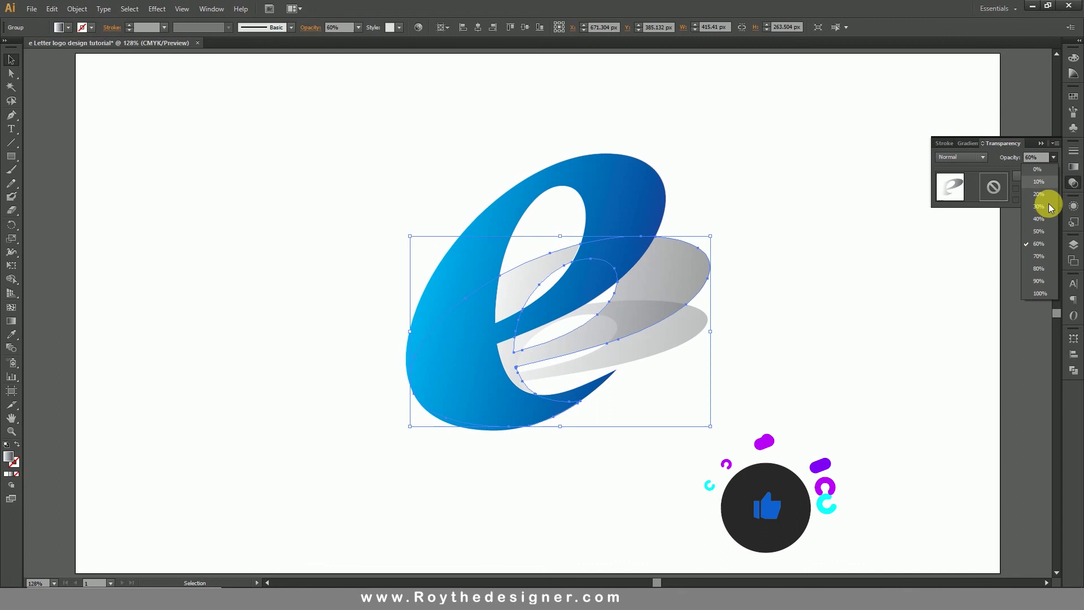
click(1038, 266)
click(795, 366)
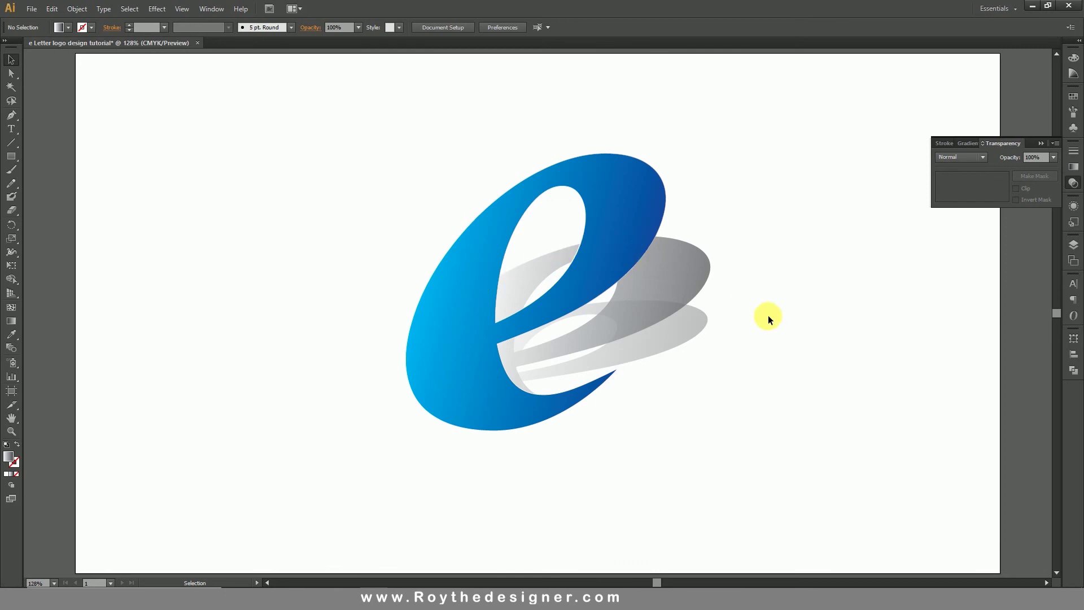
key(ctrl+alt+3)
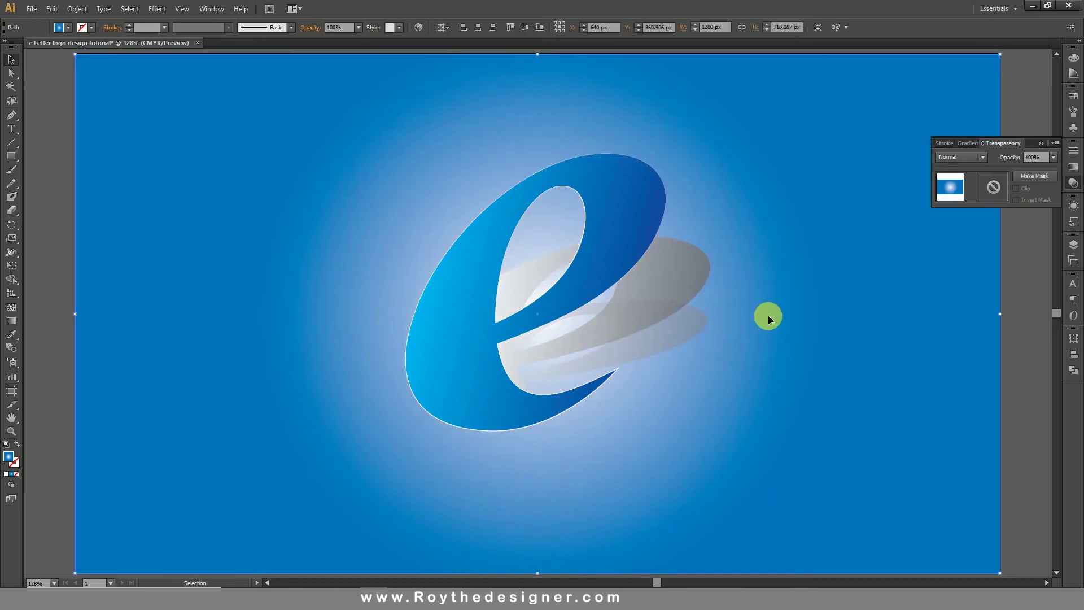